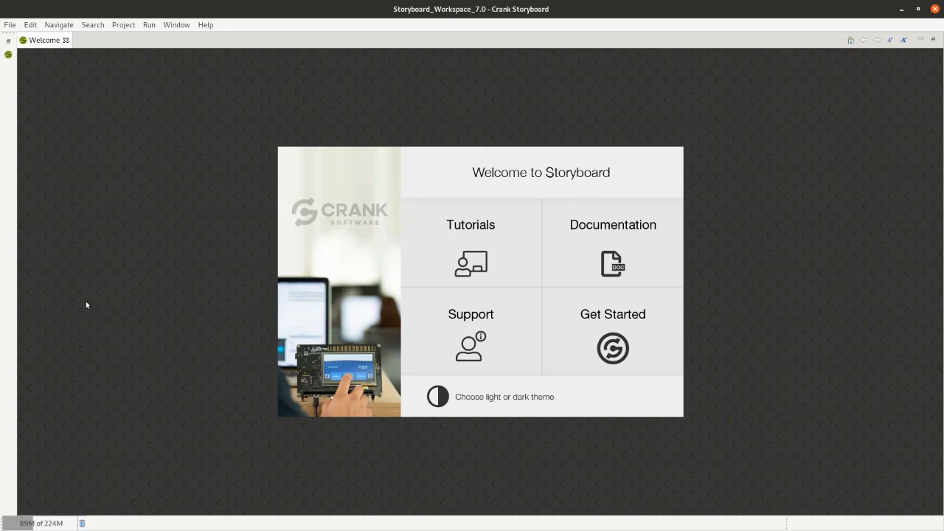
- Switch to GIMP, view the thermostat_2020_003 design and expand its thermostat layer group
{"action": "mouse_move", "coordinate": [1, 330]}
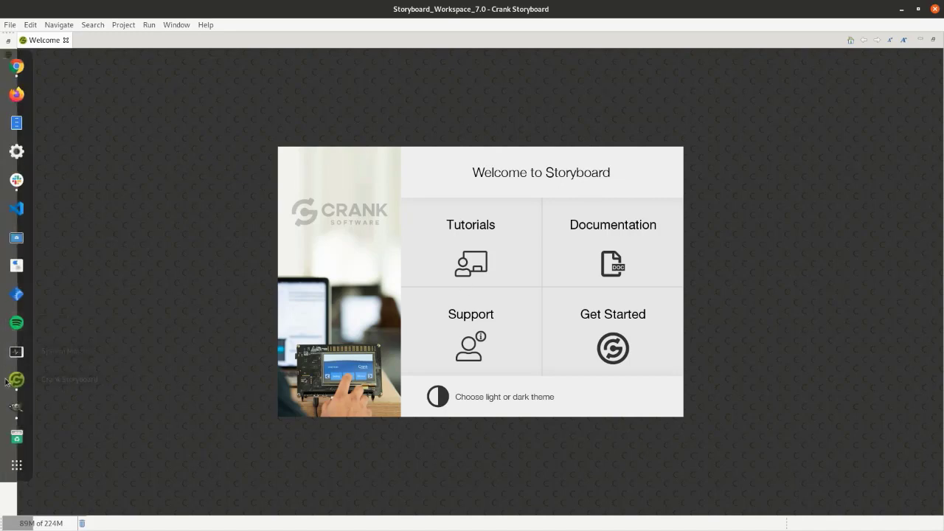
{"action": "left_click", "coordinate": [17, 409]}
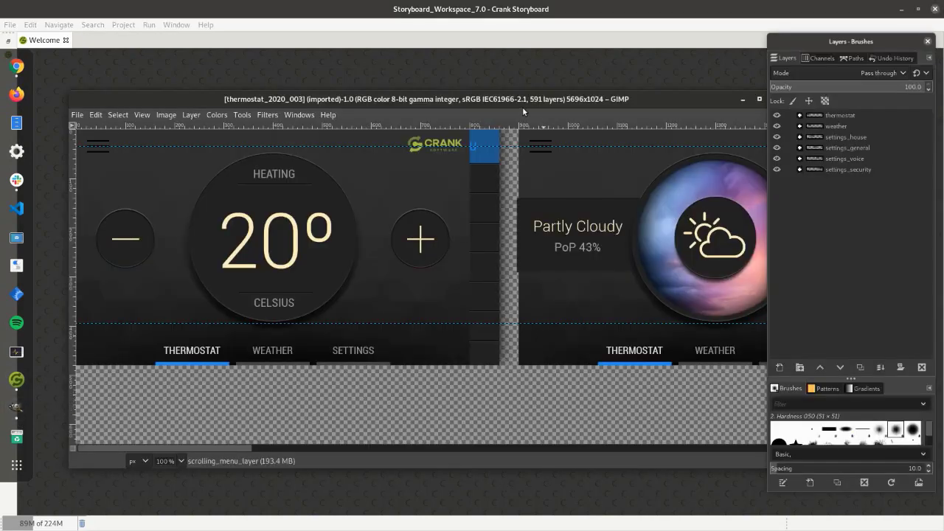
{"action": "left_click_drag", "start_coordinate": [664, 101], "coordinate": [636, 80]}
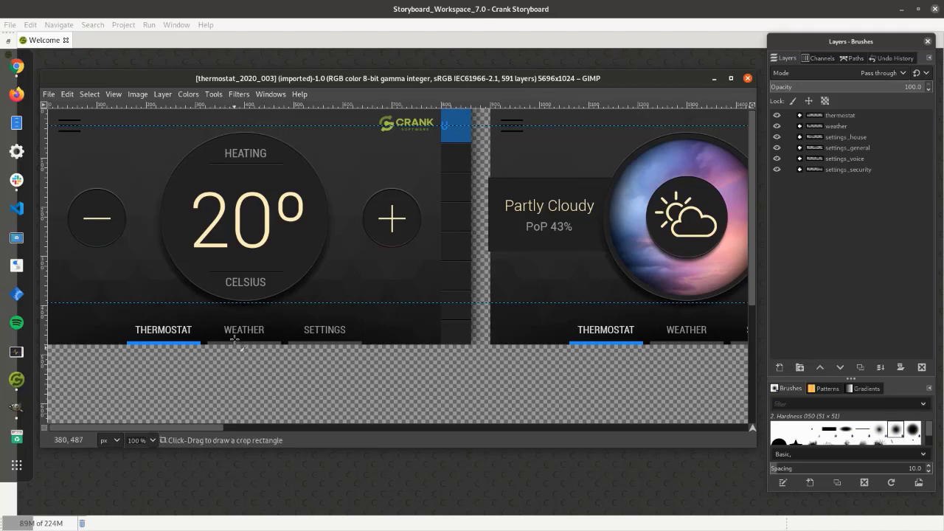
{"action": "left_click_drag", "start_coordinate": [163, 427], "coordinate": [144, 418]}
{"action": "left_click", "coordinate": [835, 118]}
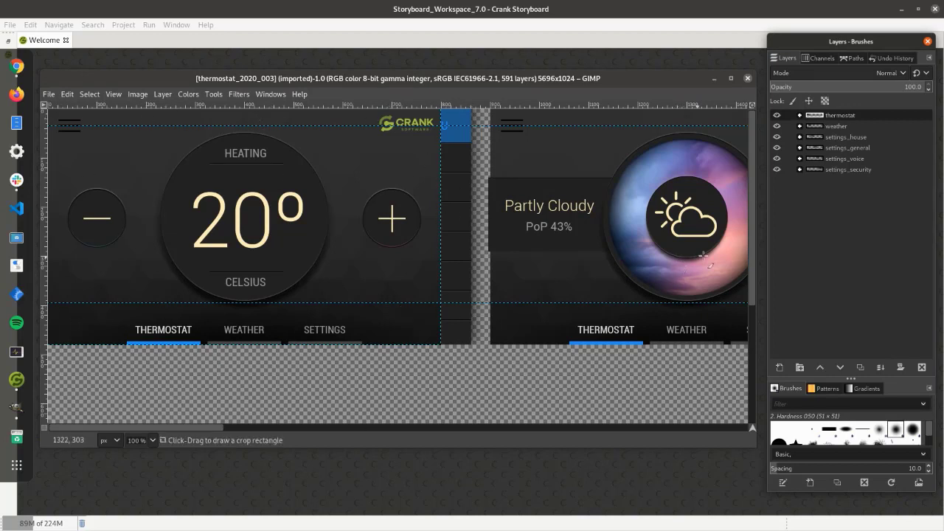
{"action": "left_click", "coordinate": [800, 115]}
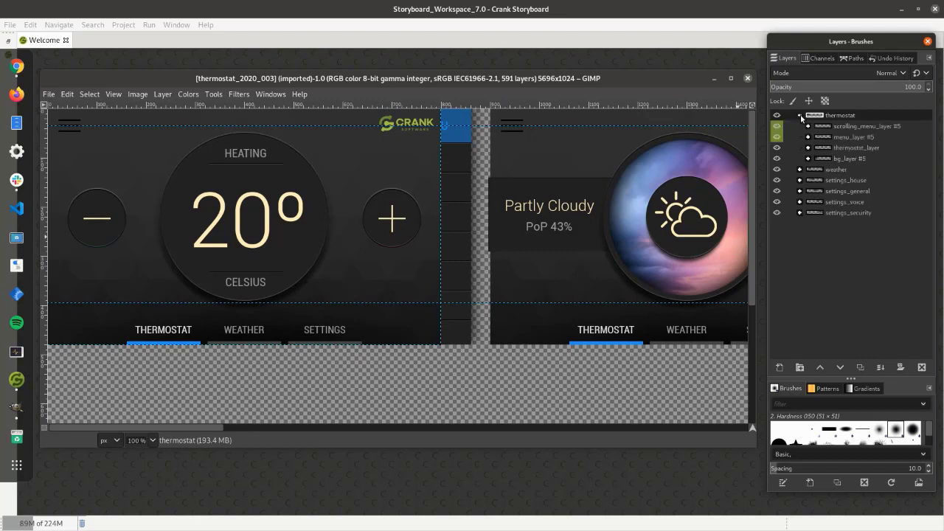
- Toggle the visibility of menu_layer #5 off and on to examine what it contributes to the thermostat screen
{"action": "left_click", "coordinate": [859, 128]}
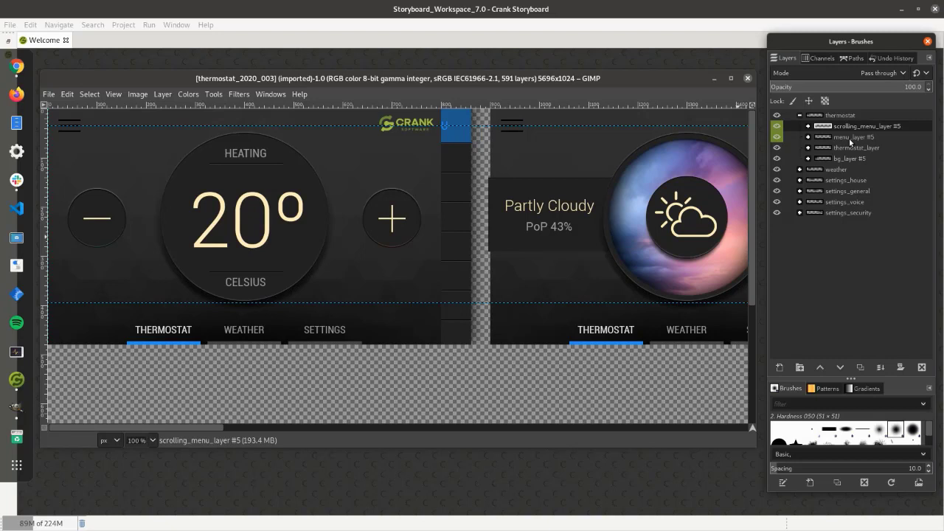
{"action": "left_click", "coordinate": [777, 138]}
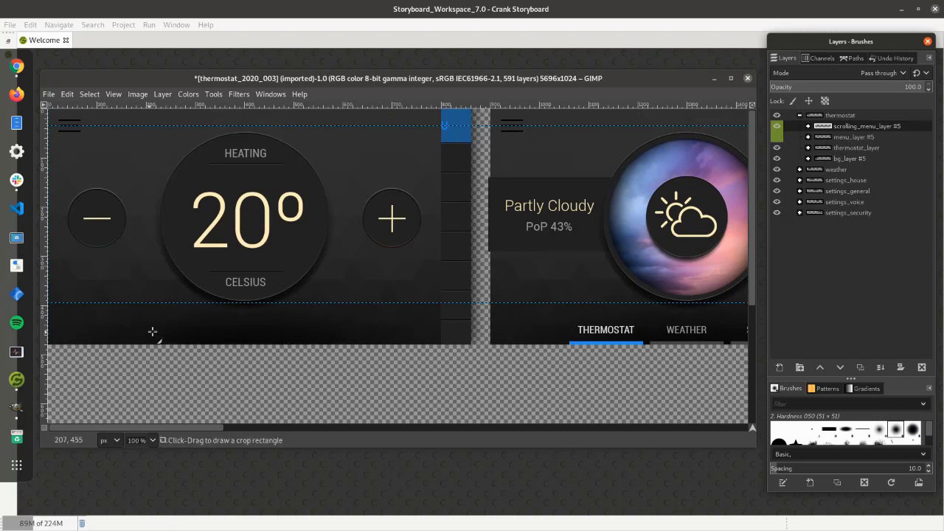
{"action": "left_click", "coordinate": [778, 137]}
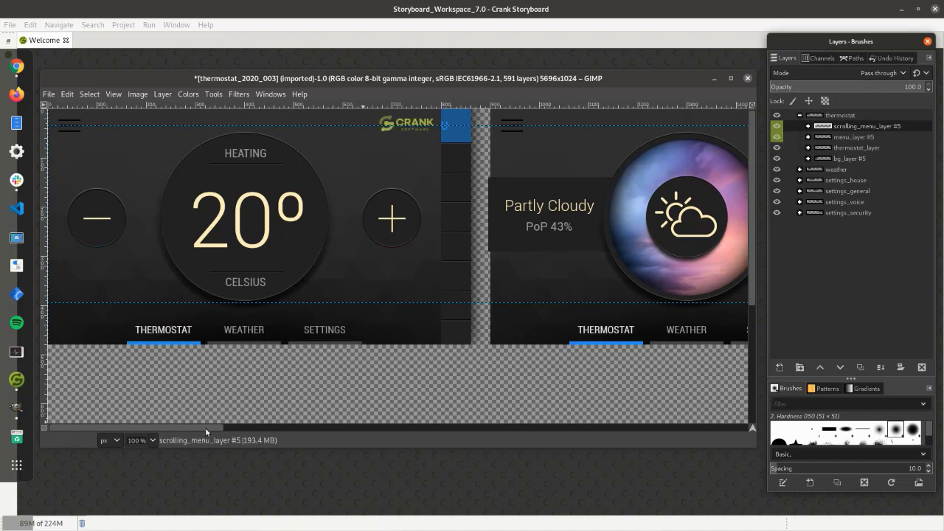
- Expand the weather layer group and examine the remaining screens across the canvas through the security settings screen
{"action": "left_click_drag", "start_coordinate": [206, 428], "coordinate": [262, 429]}
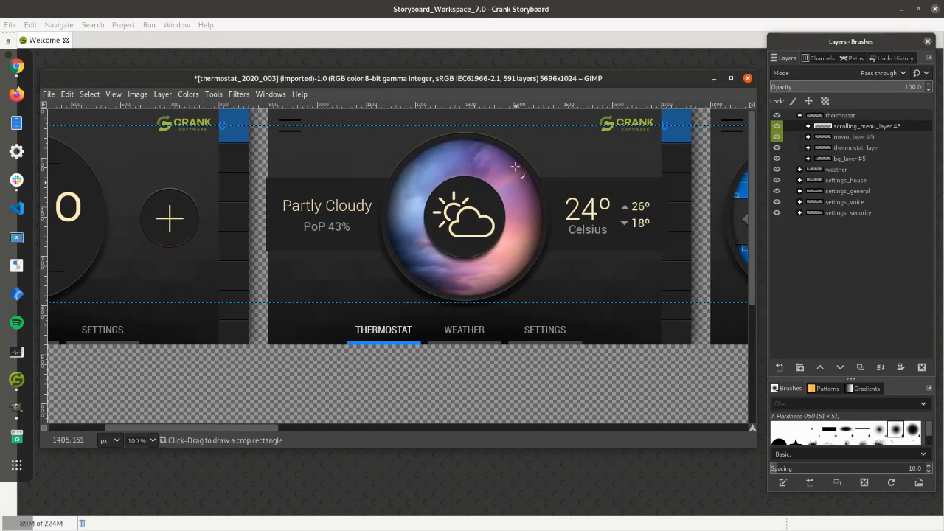
{"action": "left_click", "coordinate": [800, 170]}
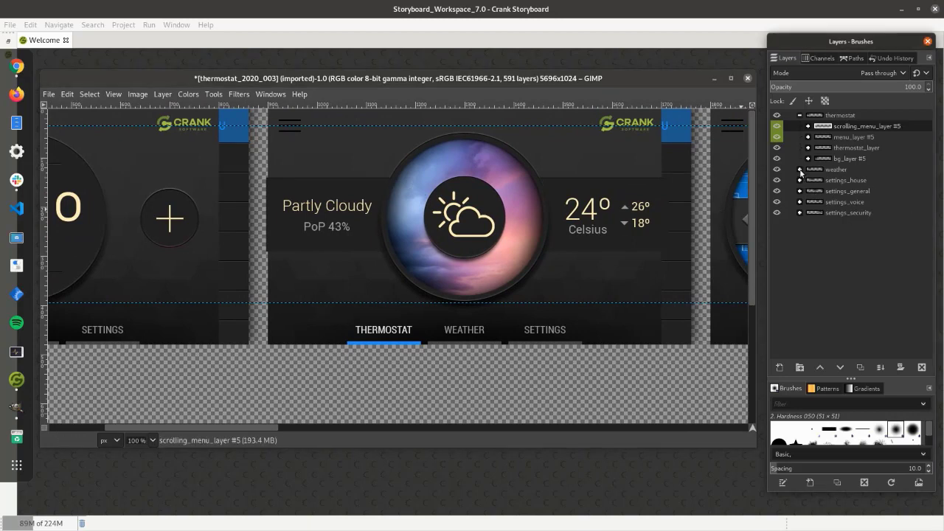
{"action": "left_click", "coordinate": [800, 170]}
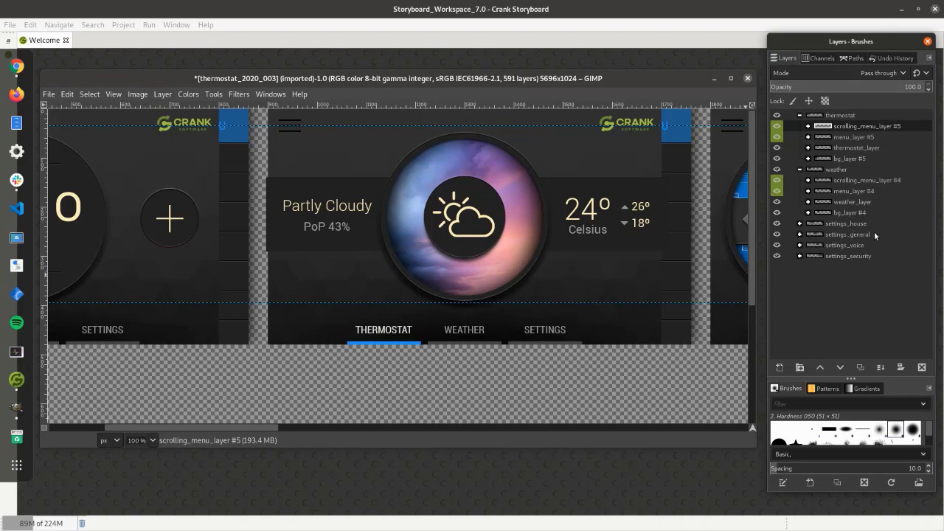
{"action": "left_click_drag", "start_coordinate": [234, 428], "coordinate": [144, 426]}
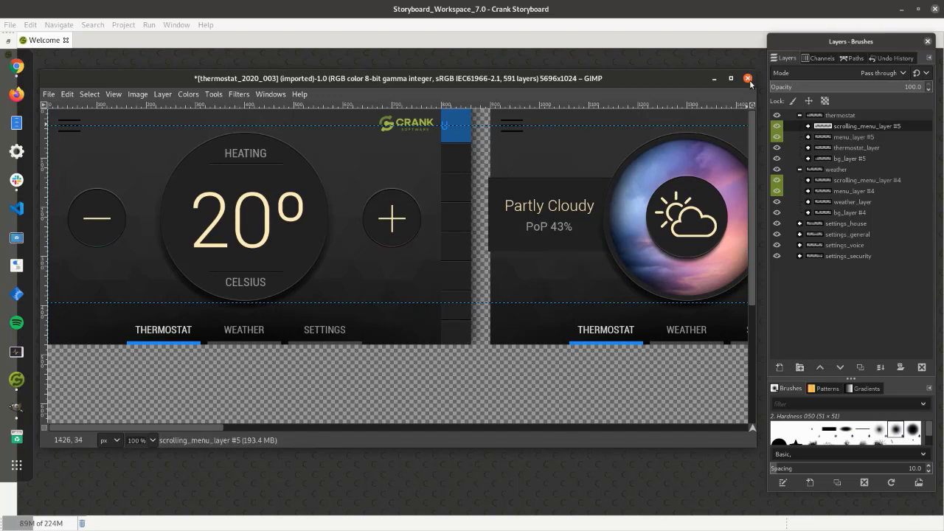
{"action": "left_click_drag", "start_coordinate": [192, 427], "coordinate": [704, 432]}
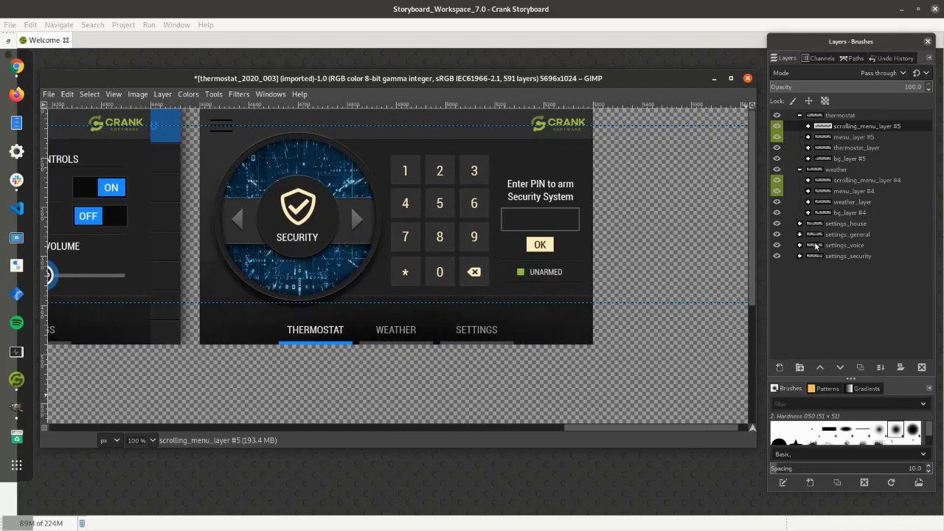
- Close the thermostat_2020_003 image, discarding its changes, and quit GIMP to return to Storyboard
{"action": "left_click", "coordinate": [747, 78]}
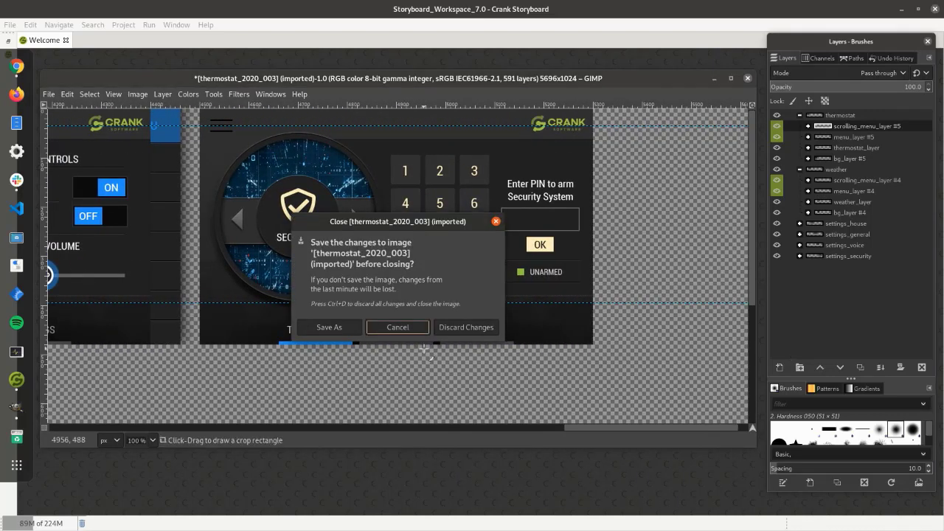
{"action": "left_click", "coordinate": [464, 327]}
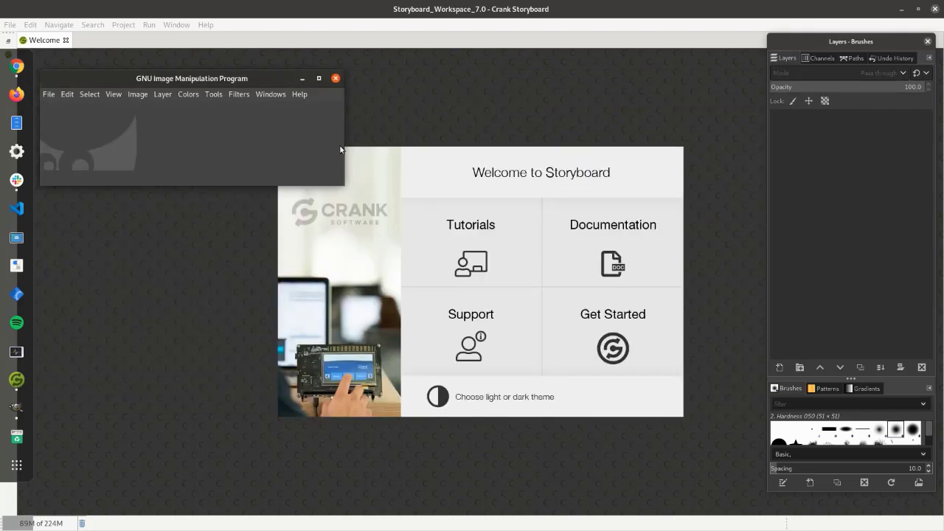
{"action": "left_click", "coordinate": [336, 78]}
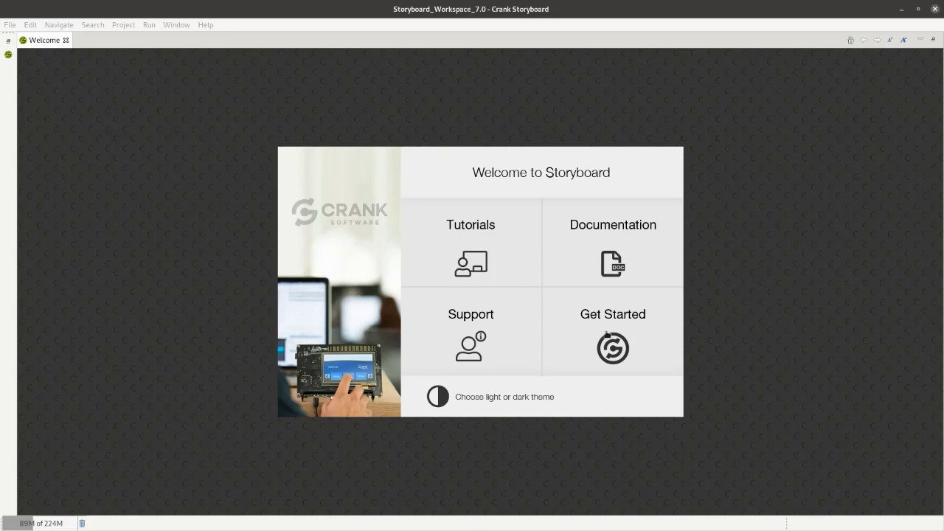
- Close the Welcome page and start a new project from Photoshop content using thermostat_2020_003.psd in Documents/PSD
{"action": "left_click", "coordinate": [66, 40]}
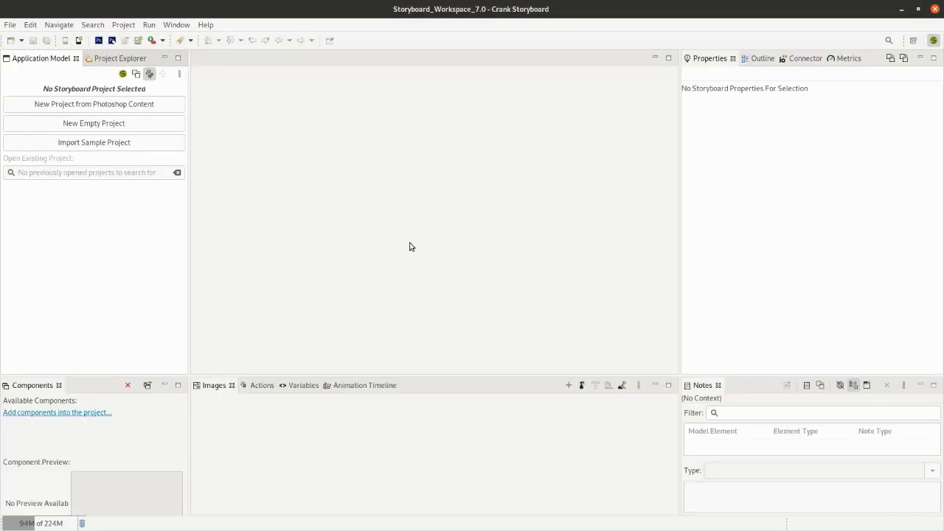
{"action": "left_click", "coordinate": [64, 107]}
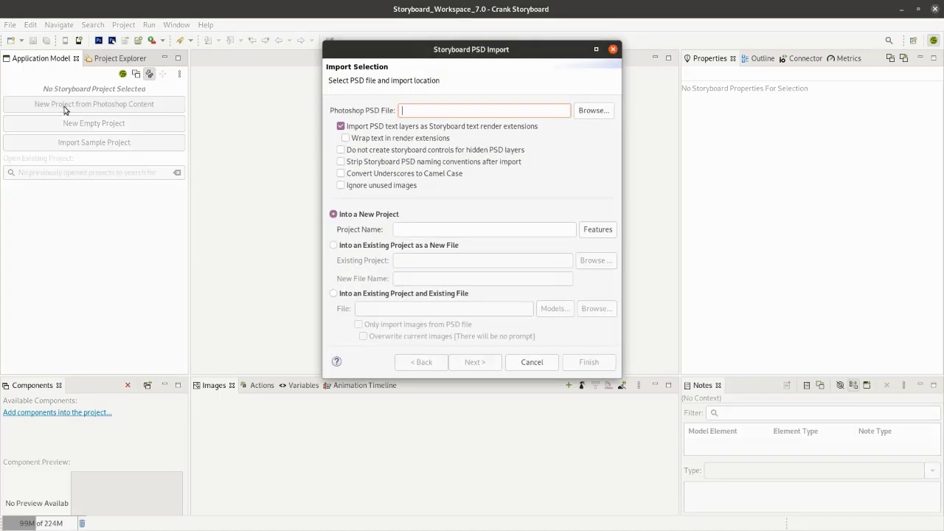
{"action": "left_click", "coordinate": [591, 114]}
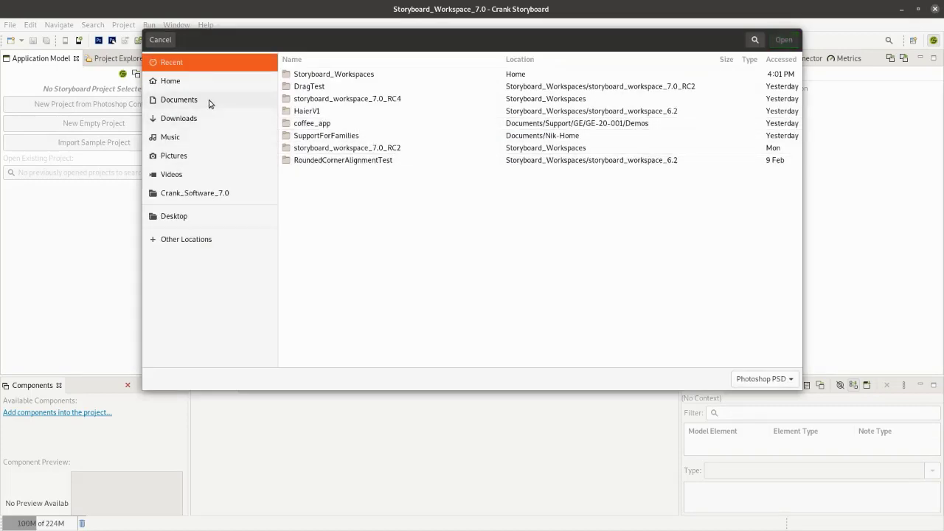
{"action": "left_click", "coordinate": [210, 102]}
{"action": "double_click", "coordinate": [303, 221]}
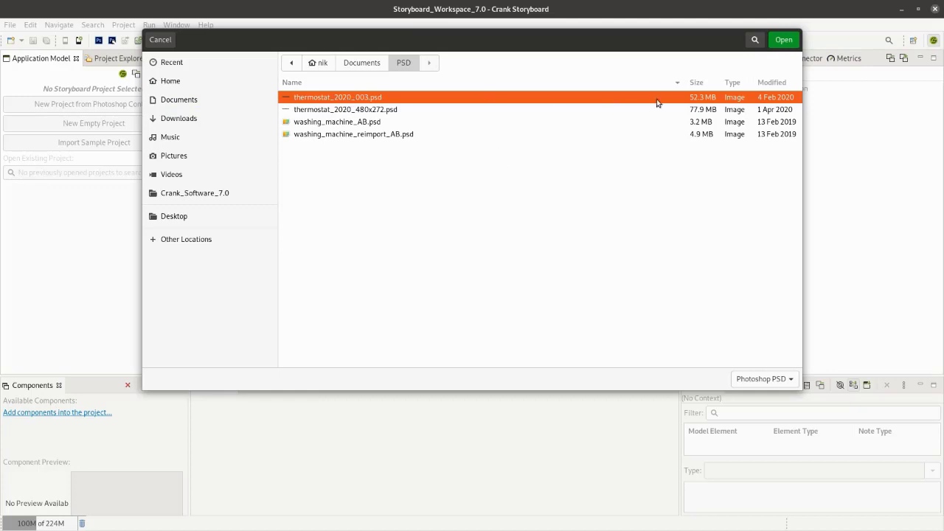
{"action": "left_click", "coordinate": [783, 40]}
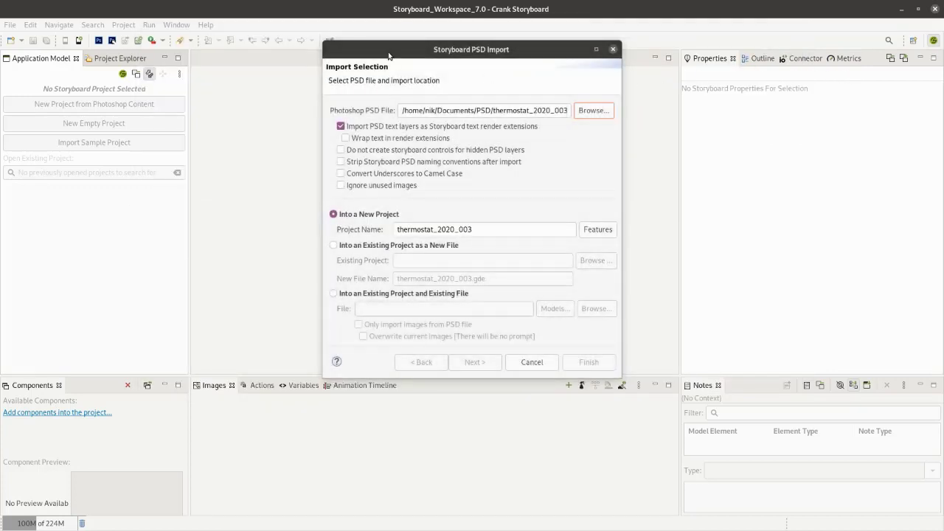
- Run the PSD import into a new project named thermostat_2020_003, keeping text layers imported as text render extensions
{"action": "left_click_drag", "start_coordinate": [386, 53], "coordinate": [371, 79]}
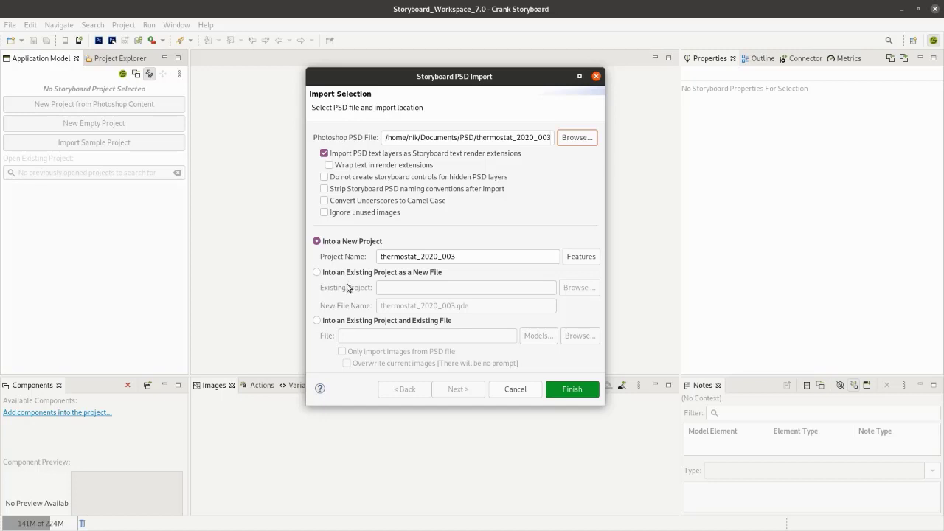
{"action": "left_click", "coordinate": [571, 388]}
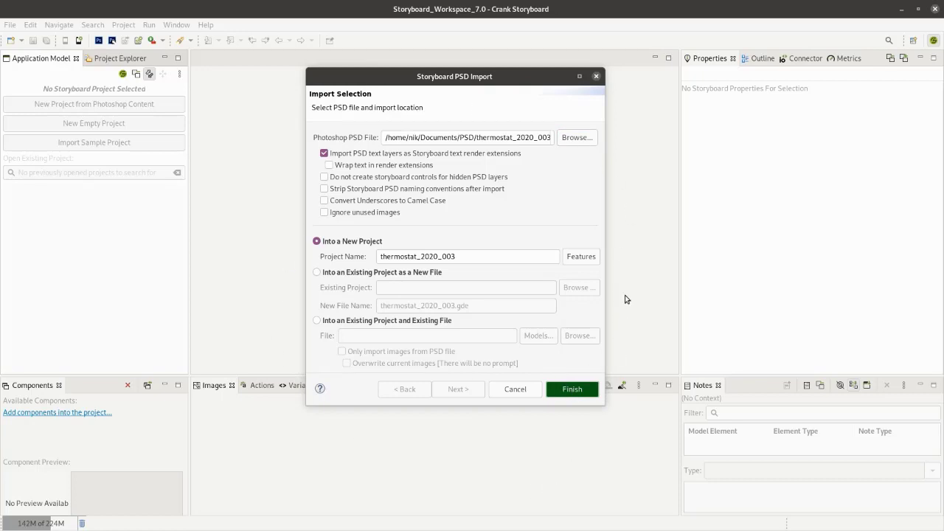
{"action": "key", "text": "Return"}
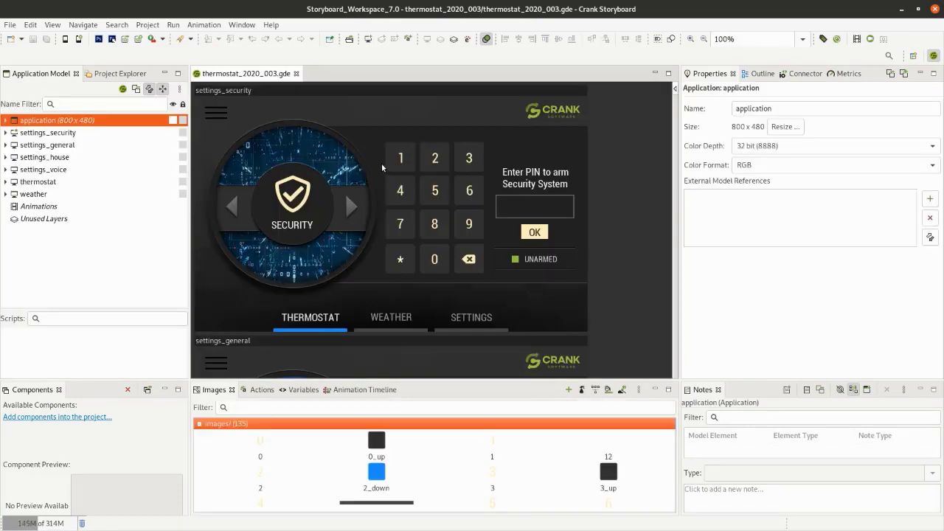
- Make the thermostat screen the start screen of the application
{"action": "left_click", "coordinate": [36, 134]}
{"action": "left_click", "coordinate": [34, 182]}
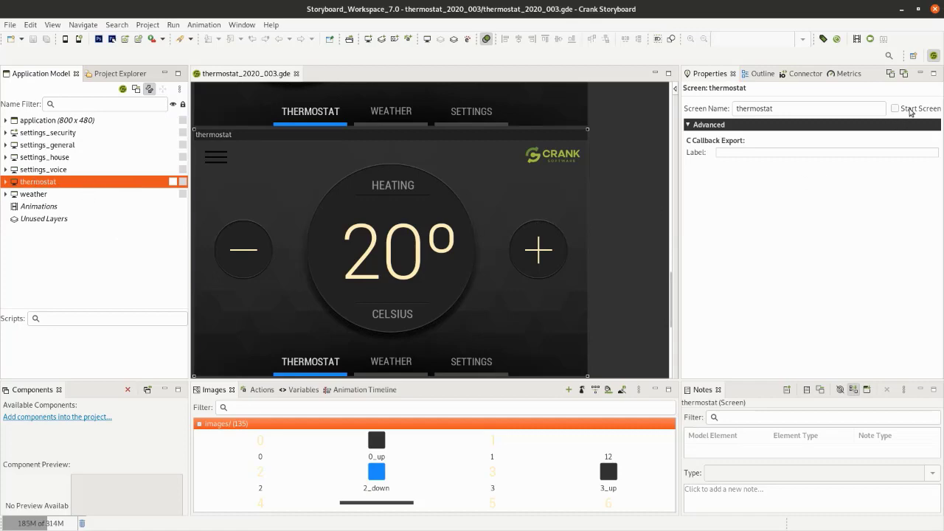
{"action": "left_click", "coordinate": [910, 110]}
{"action": "scroll", "coordinate": [672, 178], "scroll_direction": "up", "scroll_amount": 10}
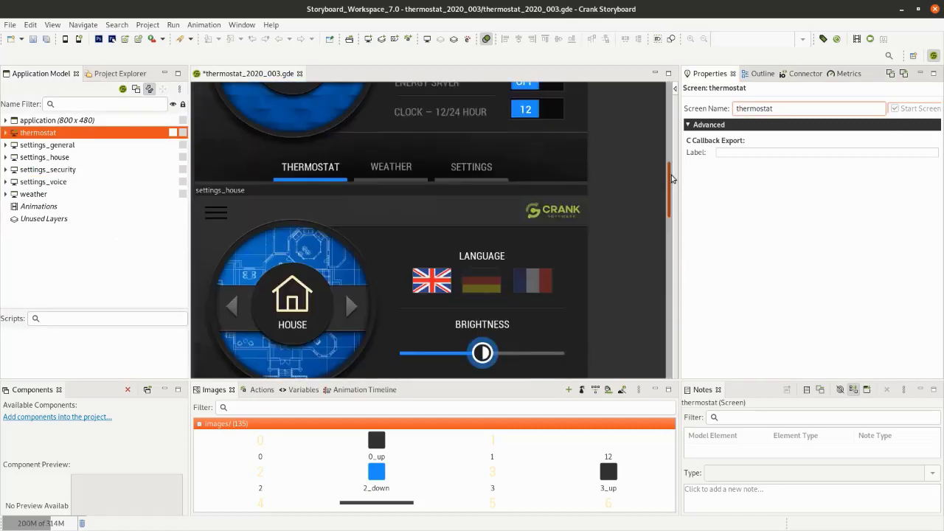
{"action": "scroll", "coordinate": [673, 179], "scroll_direction": "up", "scroll_amount": 8}
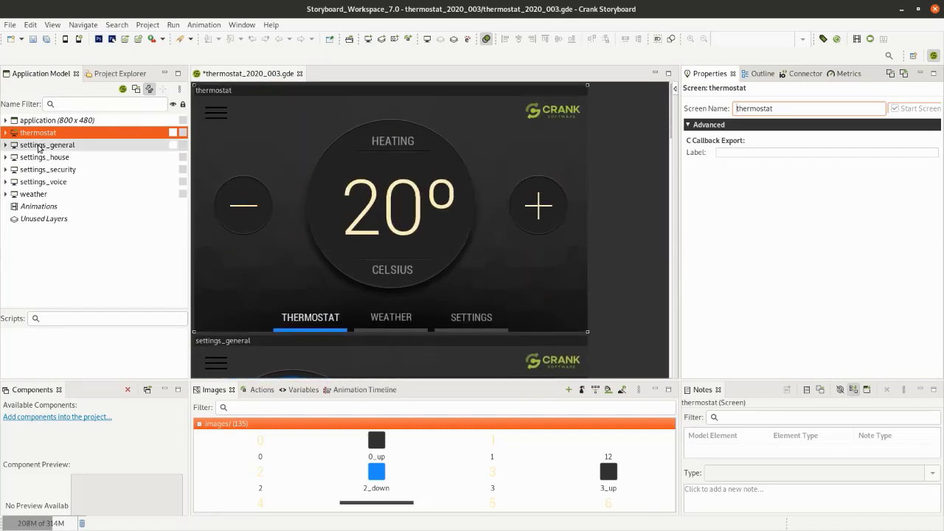
- Expand the thermostat screen in the application model and toggle the visibility of its menu_layer
{"action": "left_click", "coordinate": [5, 133]}
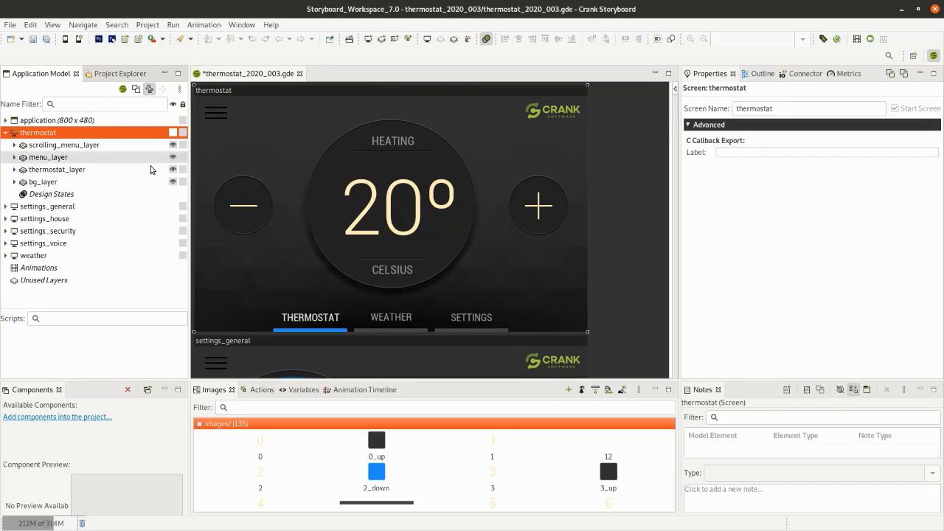
{"action": "left_click", "coordinate": [174, 157]}
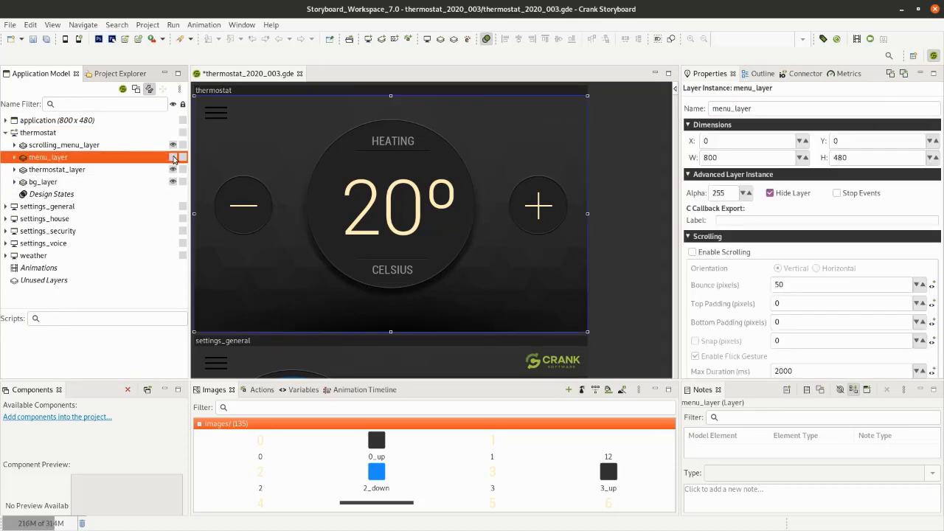
- Try moving the Crank_Software logo to X 561, Y 69, check its position on the other screens, and undo the move
{"action": "left_click", "coordinate": [559, 113]}
{"action": "left_click_drag", "start_coordinate": [560, 113], "coordinate": [505, 139]}
{"action": "scroll", "coordinate": [618, 254], "scroll_direction": "down", "scroll_amount": 4}
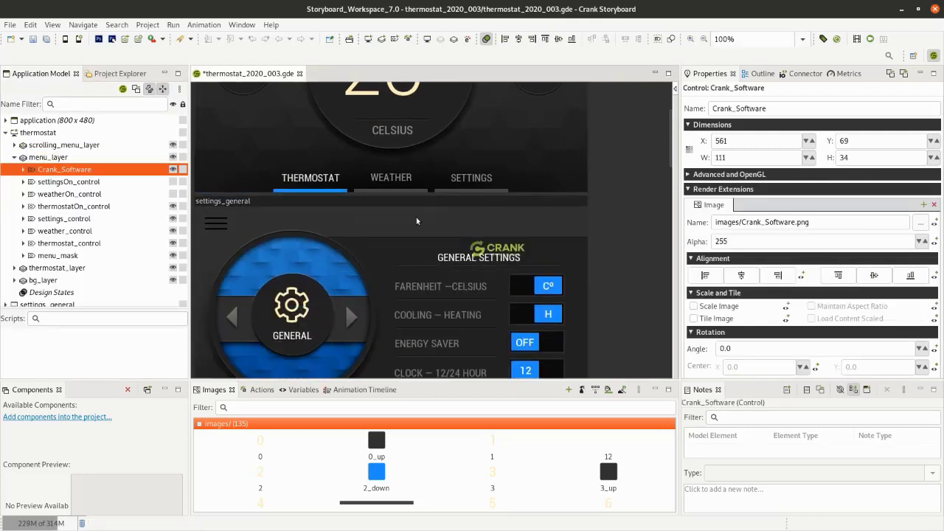
{"action": "scroll", "coordinate": [537, 241], "scroll_direction": "down", "scroll_amount": 5}
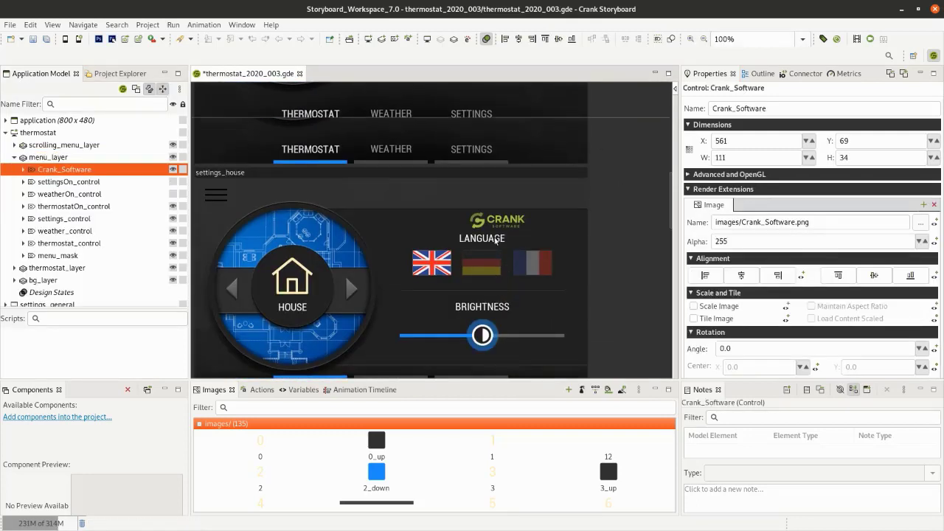
{"action": "scroll", "coordinate": [497, 239], "scroll_direction": "up", "scroll_amount": 8}
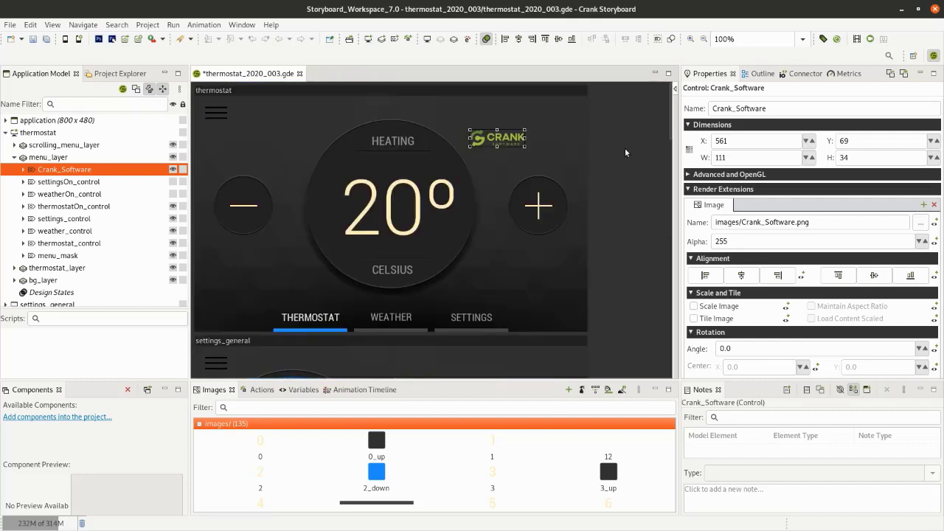
{"action": "key", "text": "ctrl+z"}
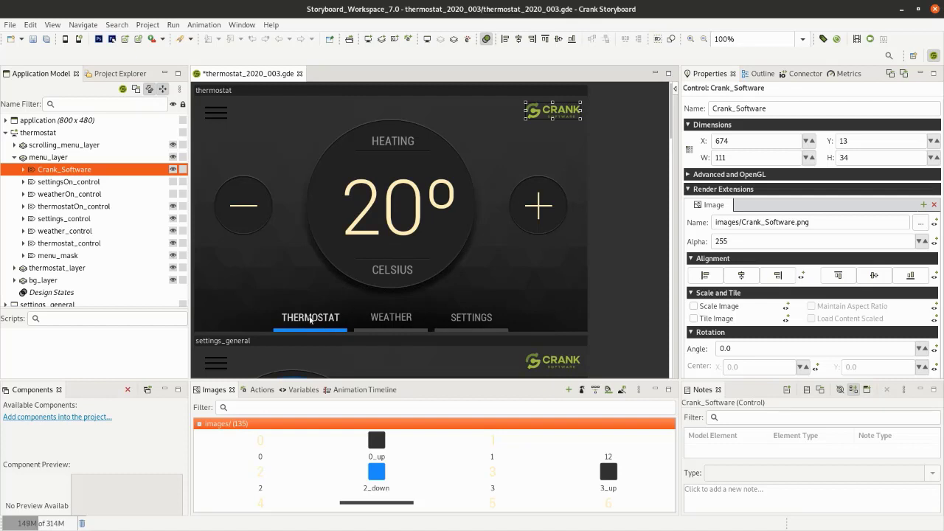
- Start a new action on the WEATHER menu control of the thermostat screen, triggered by the Touch (gre.touch) event
{"action": "left_click", "coordinate": [309, 319]}
{"action": "left_click", "coordinate": [404, 329]}
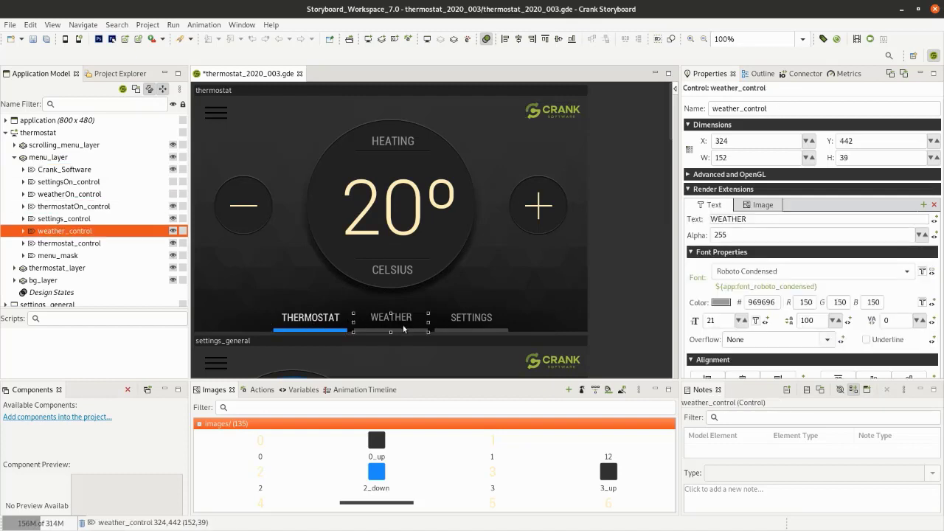
{"action": "right_click", "coordinate": [390, 318]}
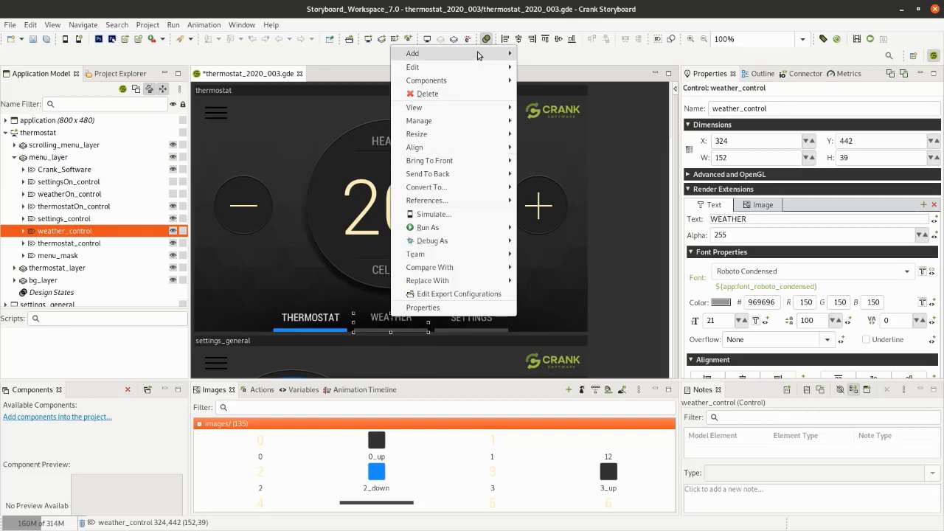
{"action": "mouse_move", "coordinate": [483, 55]}
{"action": "left_click", "coordinate": [553, 54]}
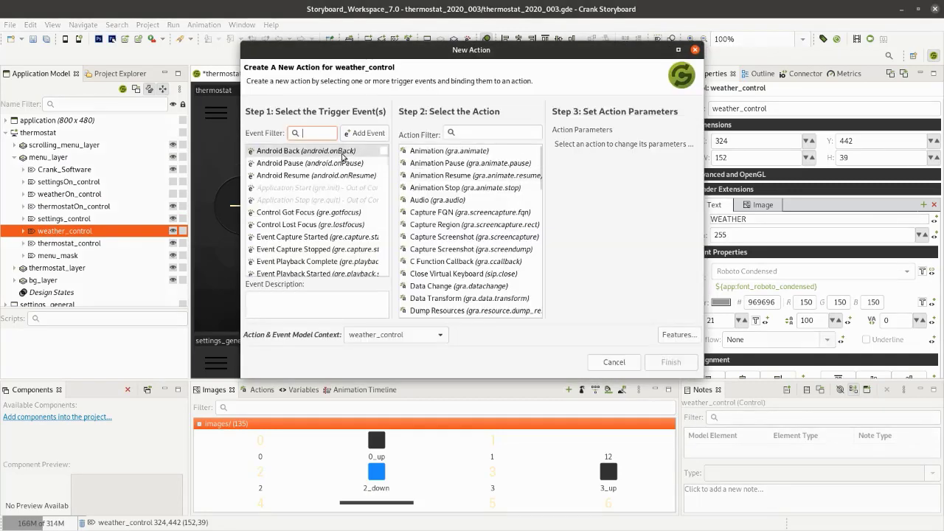
{"action": "type", "text": "touch"}
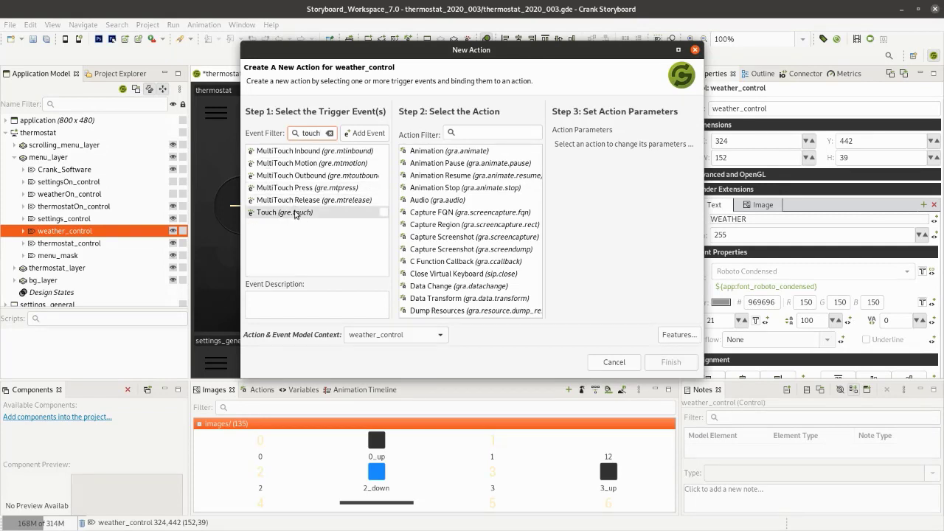
{"action": "left_click", "coordinate": [300, 212]}
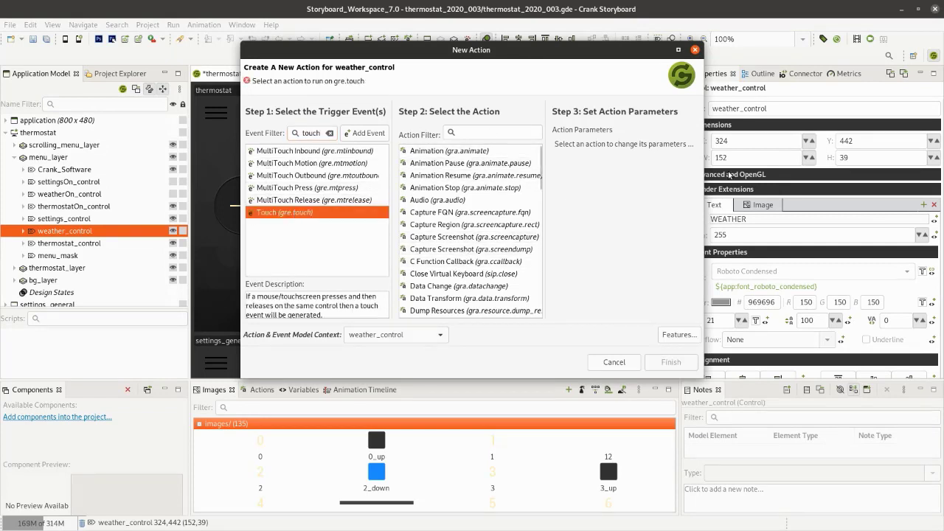
- Assign the Screen Transition: Fade action with the weather screen as its target and create the action
{"action": "left_click_drag", "start_coordinate": [703, 181], "coordinate": [887, 196]}
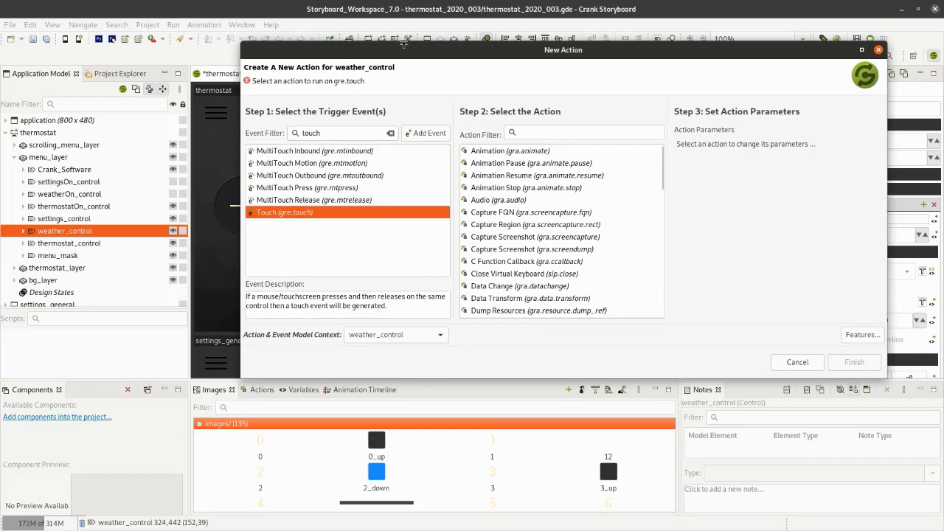
{"action": "left_click_drag", "start_coordinate": [402, 45], "coordinate": [314, 53]}
{"action": "scroll", "coordinate": [433, 270], "scroll_direction": "down", "scroll_amount": 6}
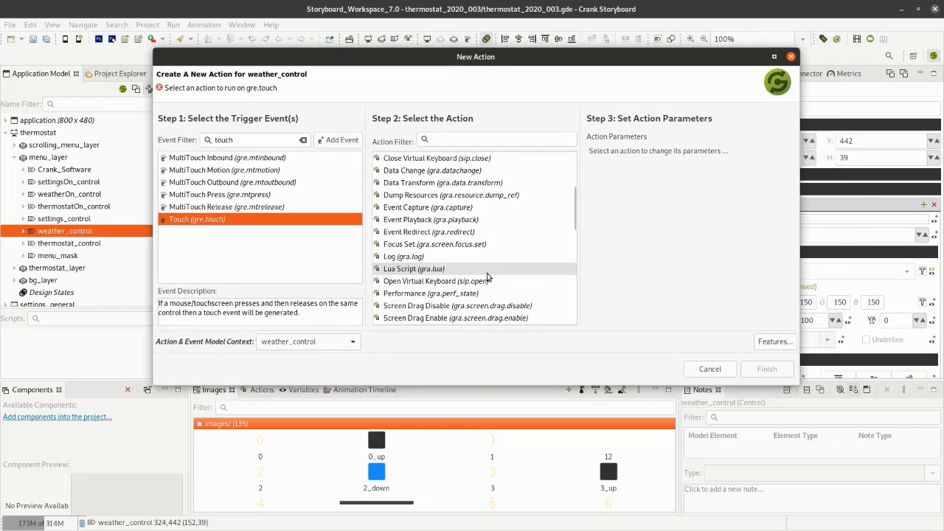
{"action": "scroll", "coordinate": [495, 241], "scroll_direction": "down", "scroll_amount": 2}
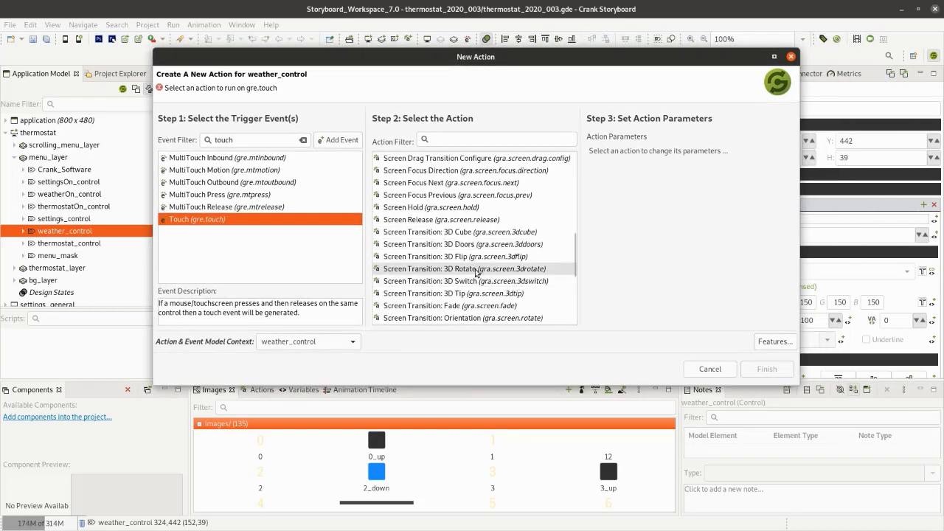
{"action": "scroll", "coordinate": [446, 250], "scroll_direction": "down", "scroll_amount": 1}
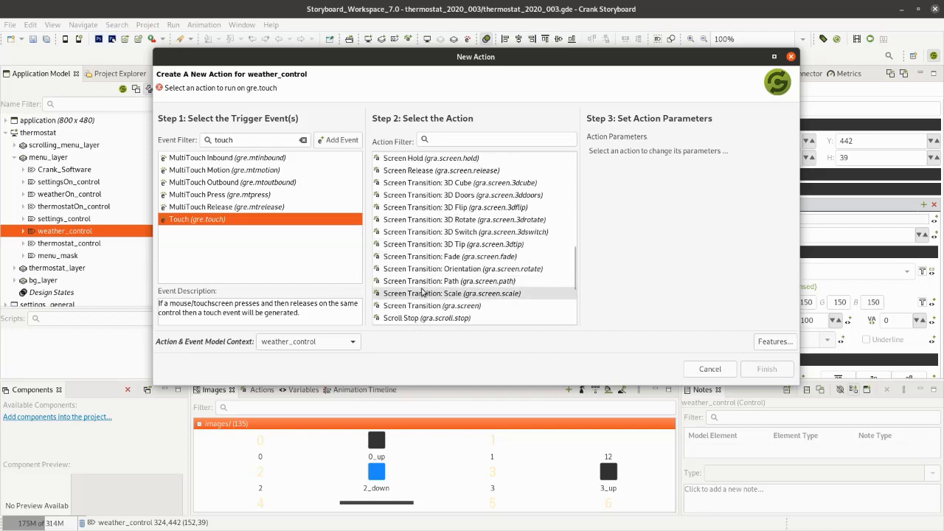
{"action": "left_click", "coordinate": [403, 258]}
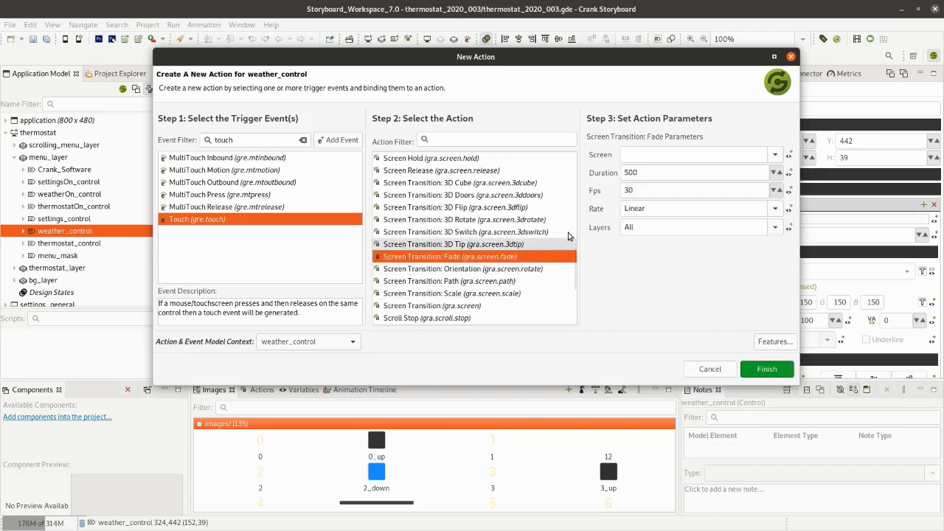
{"action": "left_click", "coordinate": [777, 155]}
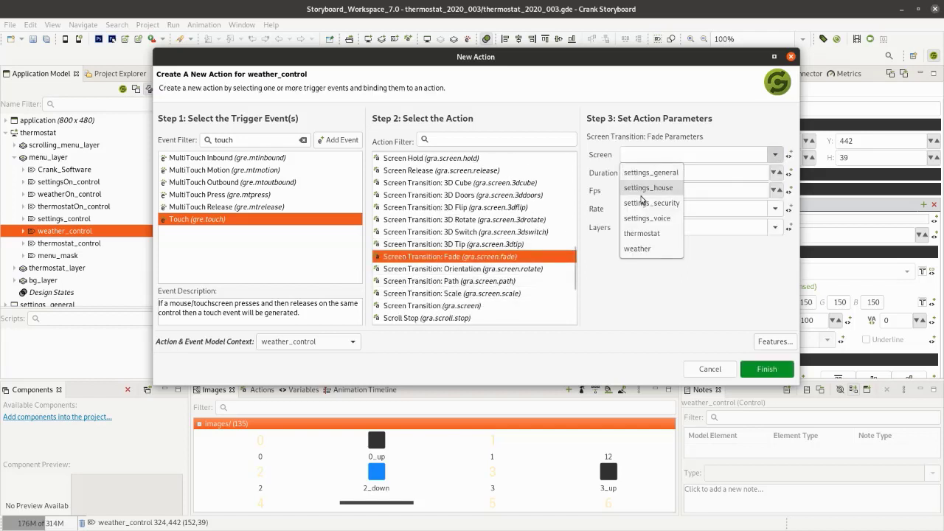
{"action": "left_click", "coordinate": [657, 249]}
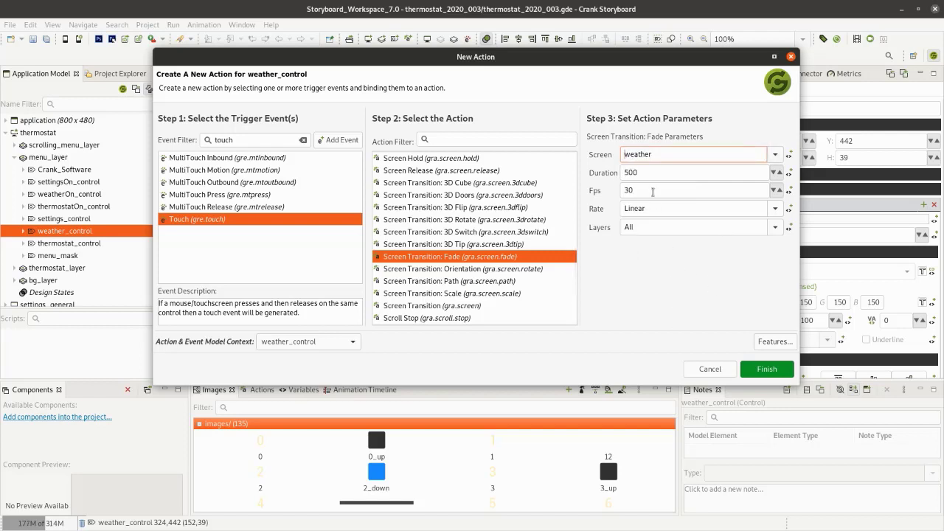
{"action": "left_click", "coordinate": [767, 369]}
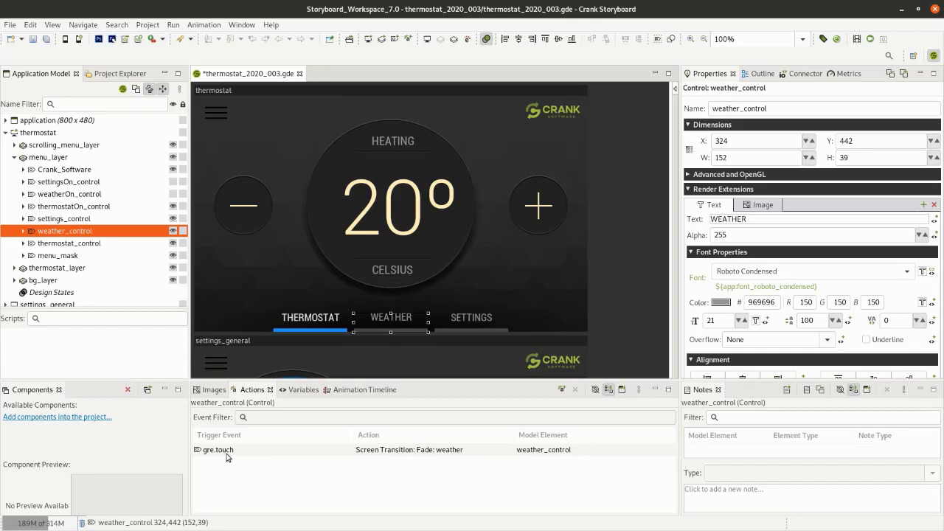
- Copy the fade transition action from weather_control and paste it onto thermostatOn_control
{"action": "left_click", "coordinate": [454, 455]}
{"action": "right_click", "coordinate": [455, 455]}
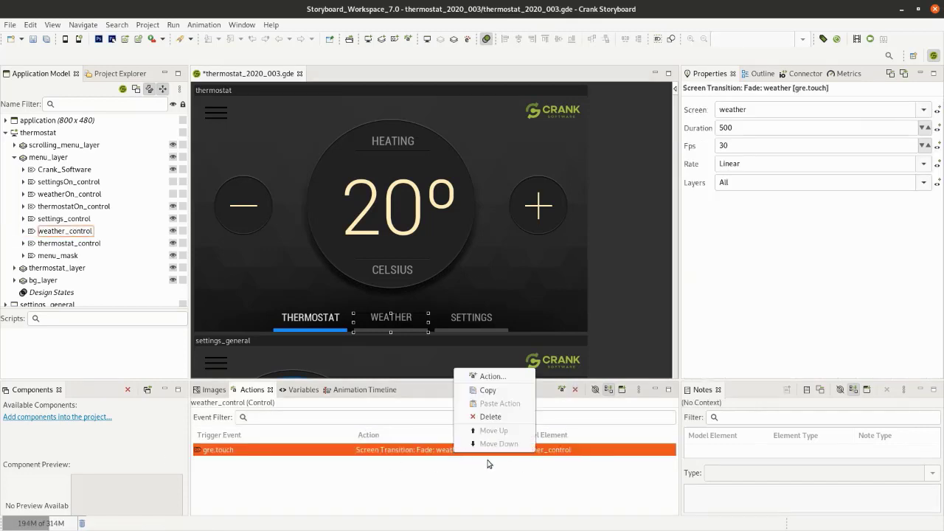
{"action": "left_click", "coordinate": [500, 395]}
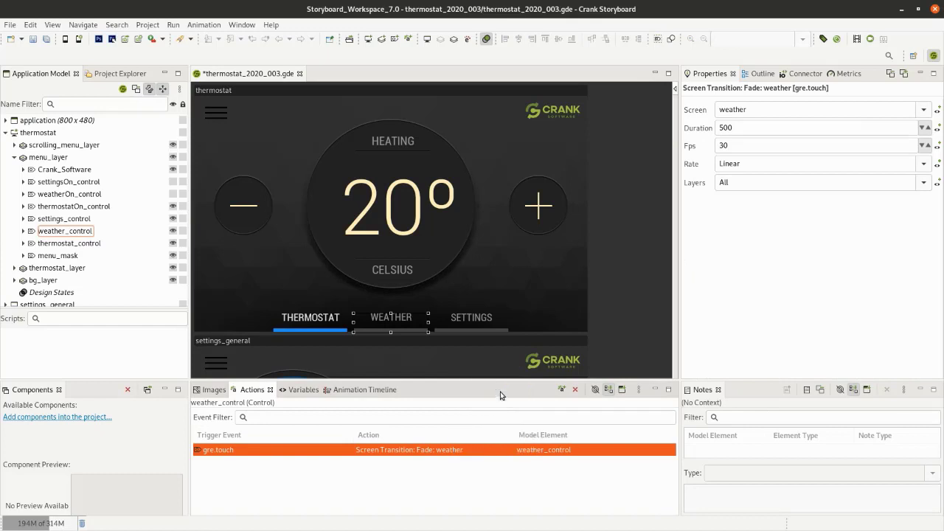
{"action": "left_click", "coordinate": [318, 322]}
{"action": "right_click", "coordinate": [390, 471]}
{"action": "left_click", "coordinate": [434, 420]}
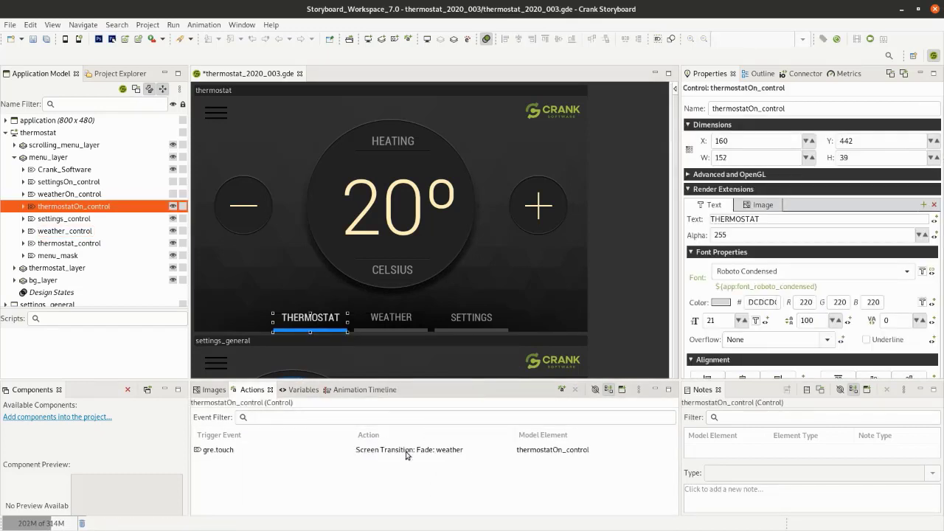
- Set the target screen of thermostatOn_control's fade transition to thermostat and save the project
{"action": "left_click", "coordinate": [369, 455]}
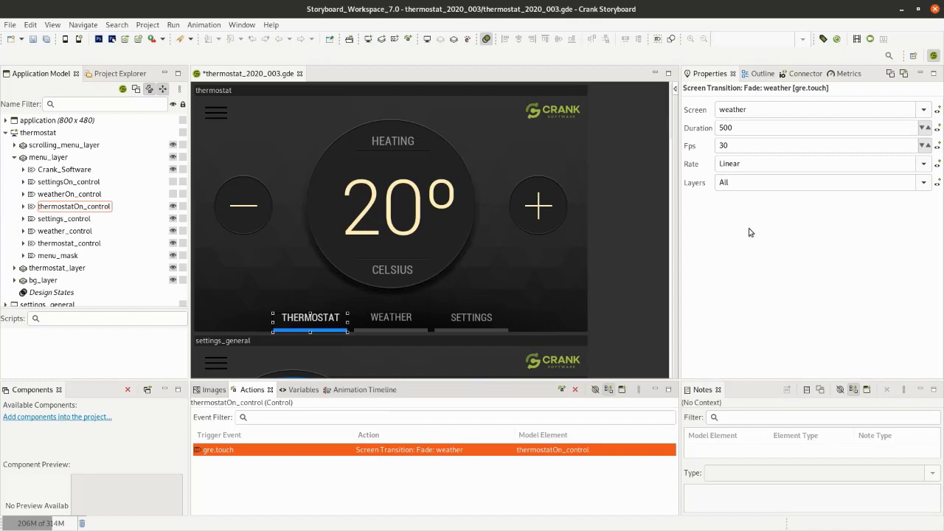
{"action": "left_click", "coordinate": [922, 111]}
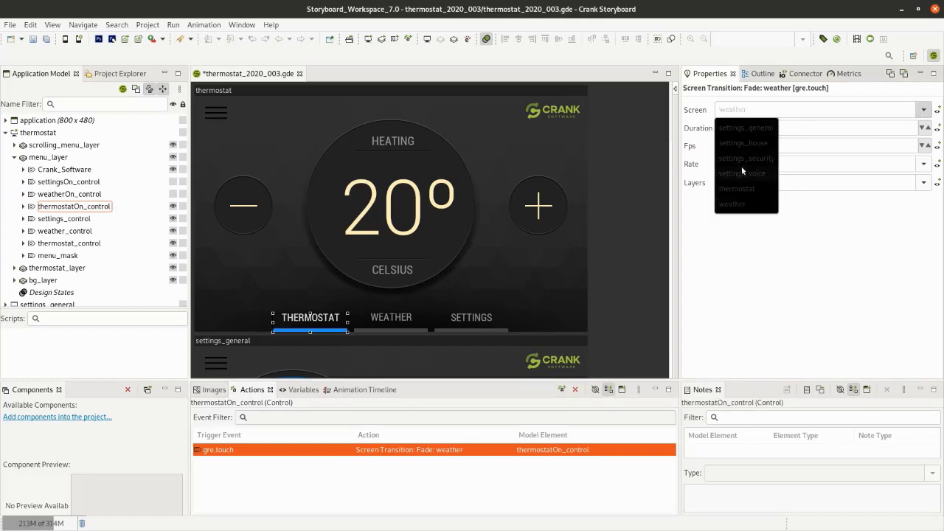
{"action": "left_click", "coordinate": [734, 195]}
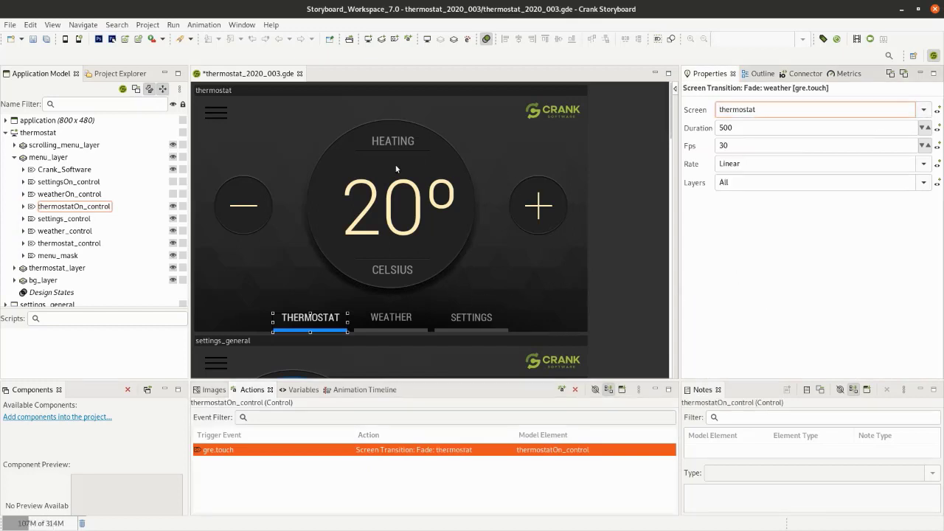
{"action": "key", "text": "ctrl+s"}
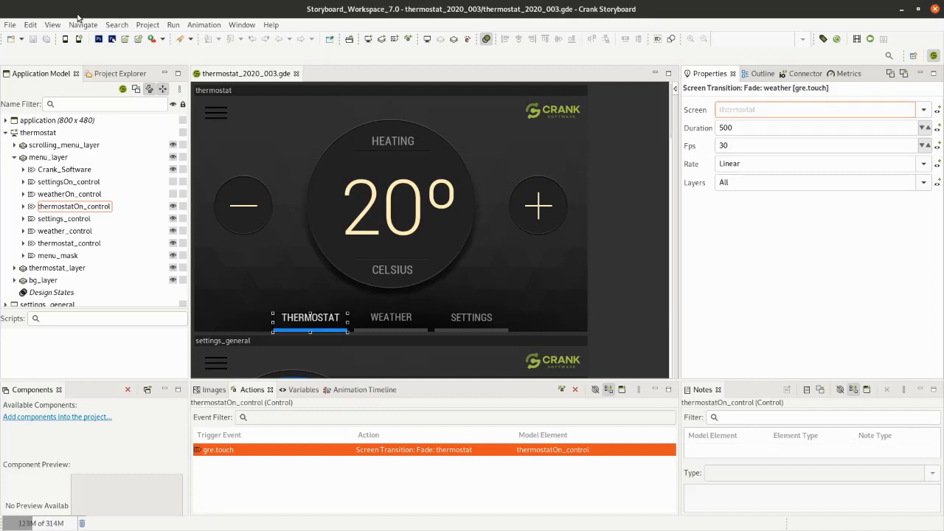
- Run the application in the simulator, test switching between the weather and thermostat screens, and close the simulator
{"action": "left_click", "coordinate": [65, 38]}
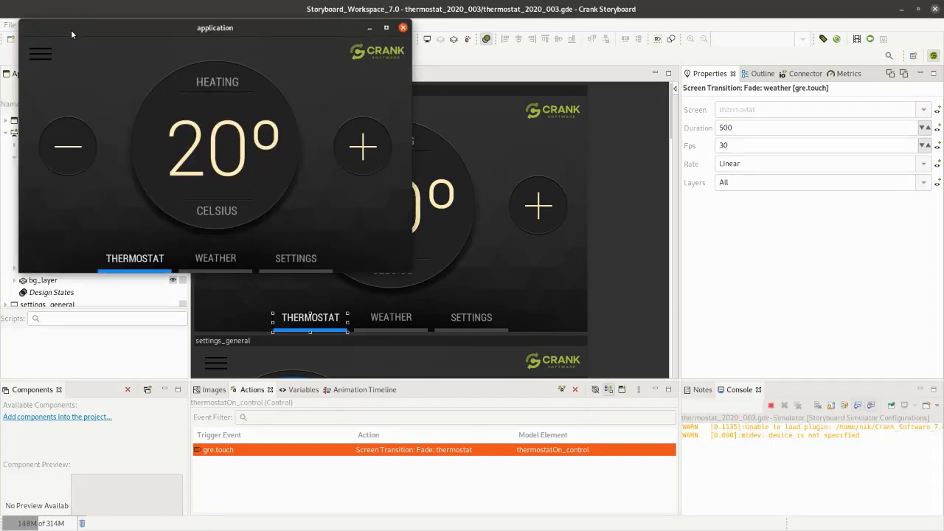
{"action": "left_click_drag", "start_coordinate": [69, 31], "coordinate": [300, 102]}
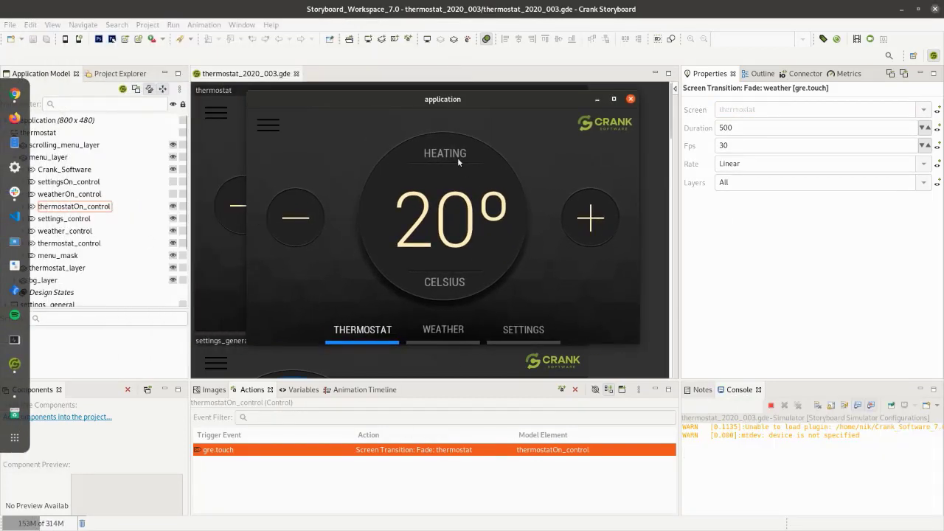
{"action": "left_click", "coordinate": [451, 338]}
{"action": "left_click", "coordinate": [364, 335]}
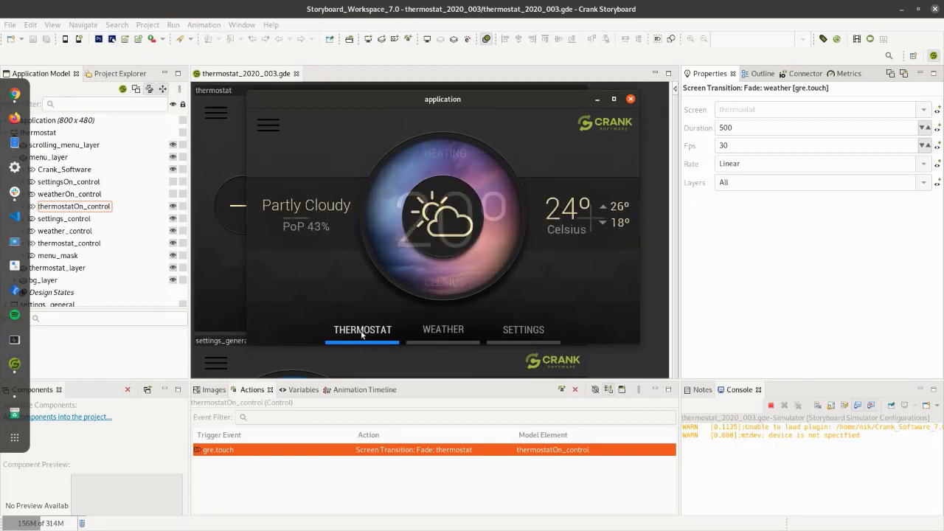
{"action": "left_click", "coordinate": [449, 339]}
{"action": "left_click", "coordinate": [373, 338]}
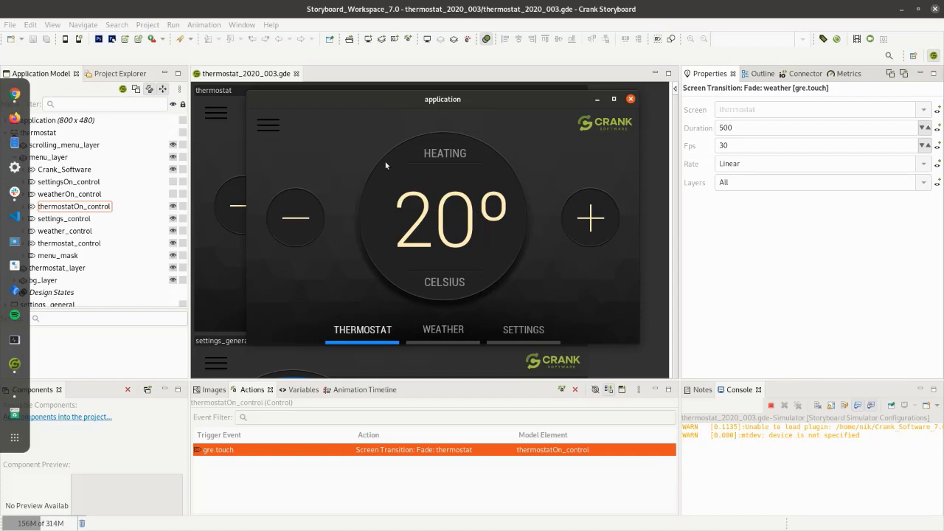
{"action": "left_click", "coordinate": [630, 99]}
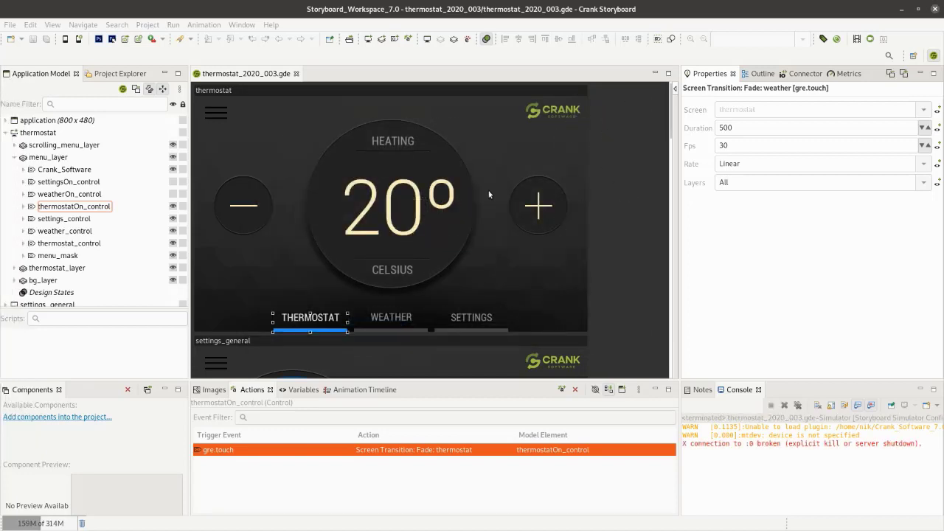
- Start a new action on the thermostat screen, triggered by the Screen Show (post) event
{"action": "right_click", "coordinate": [42, 137]}
{"action": "key", "text": "Escape"}
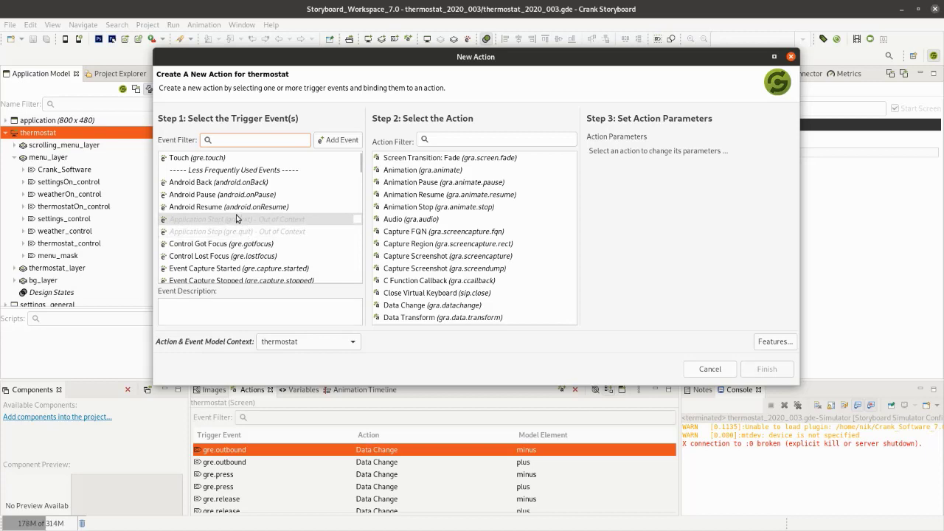
{"action": "type", "text": "pos"}
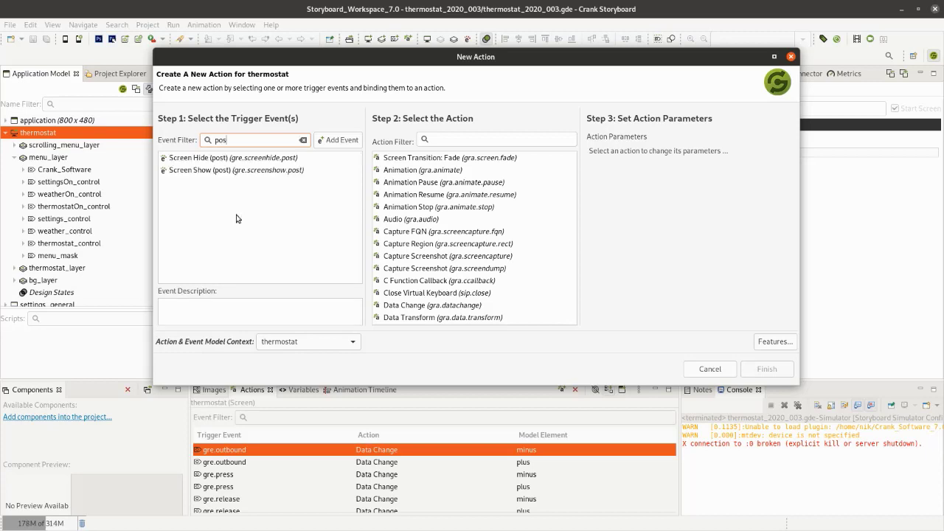
{"action": "left_click", "coordinate": [239, 174]}
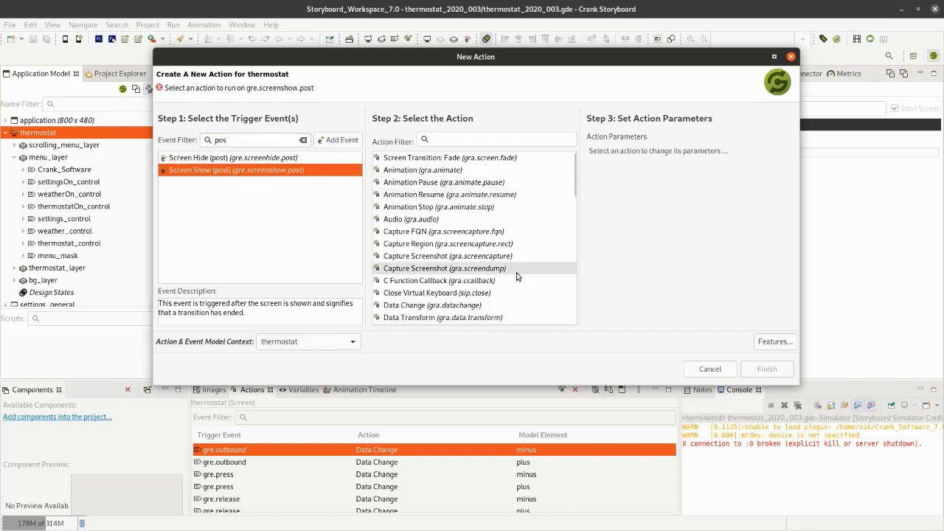
- Choose the Screen Drag Transition Configure action and set its transition type to 3D Cube
{"action": "scroll", "coordinate": [514, 272], "scroll_direction": "down", "scroll_amount": 3}
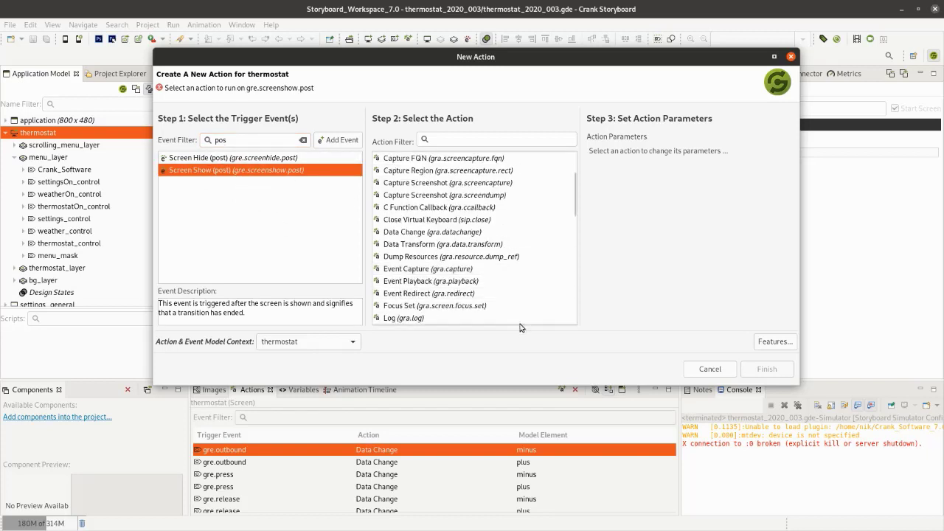
{"action": "scroll", "coordinate": [471, 266], "scroll_direction": "down", "scroll_amount": 5}
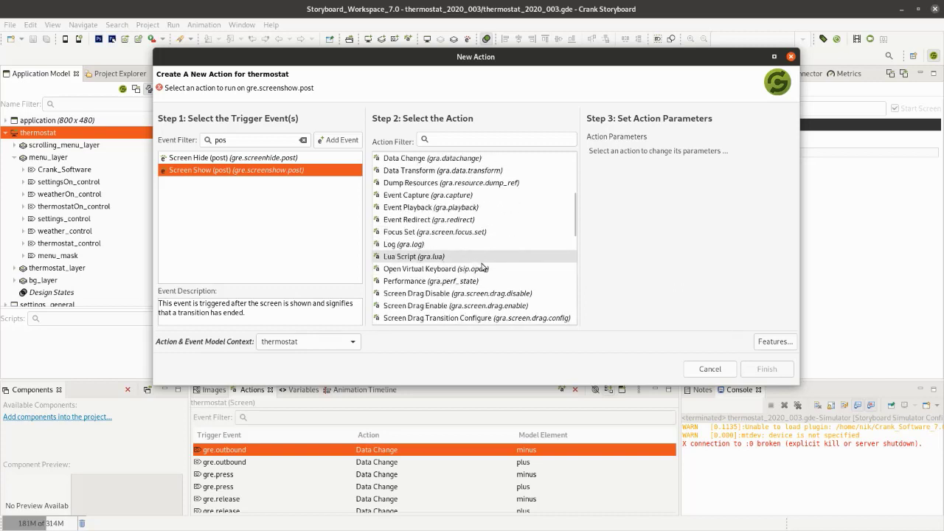
{"action": "left_click", "coordinate": [461, 268]}
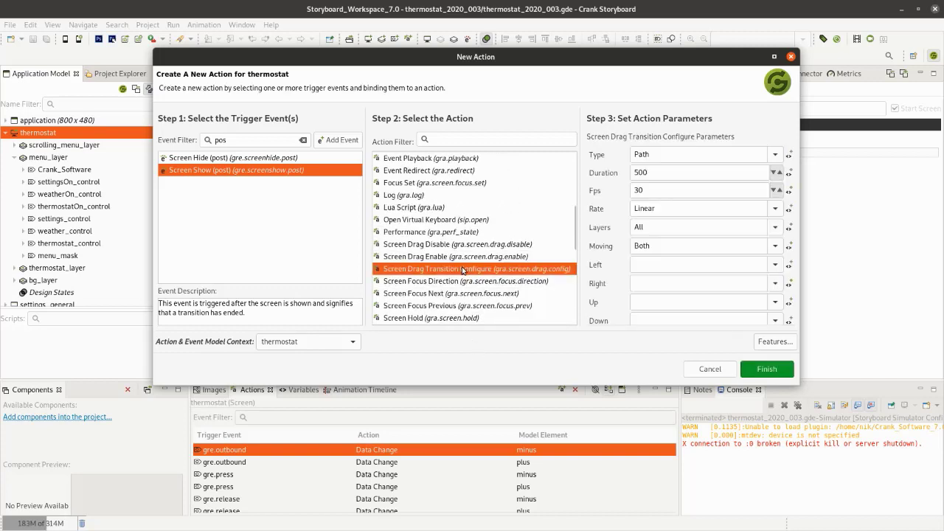
{"action": "left_click", "coordinate": [776, 156]}
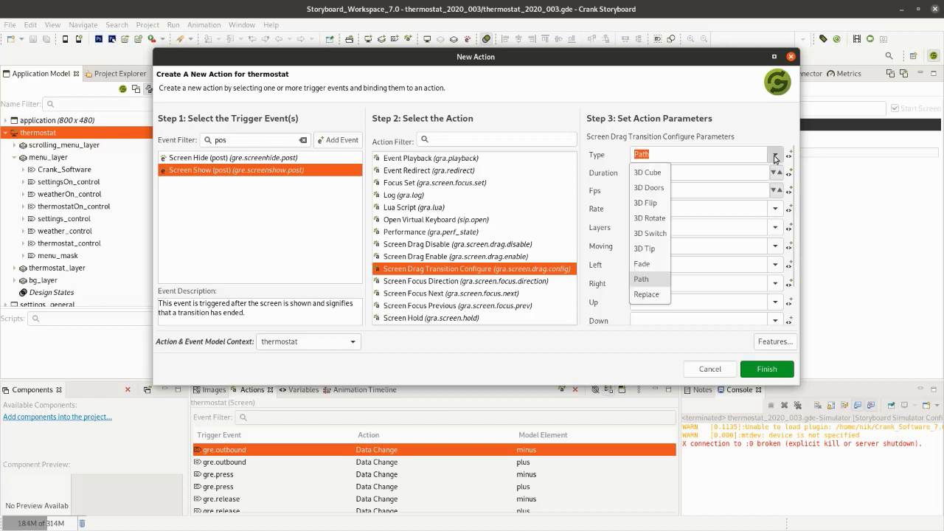
{"action": "left_click", "coordinate": [649, 173]}
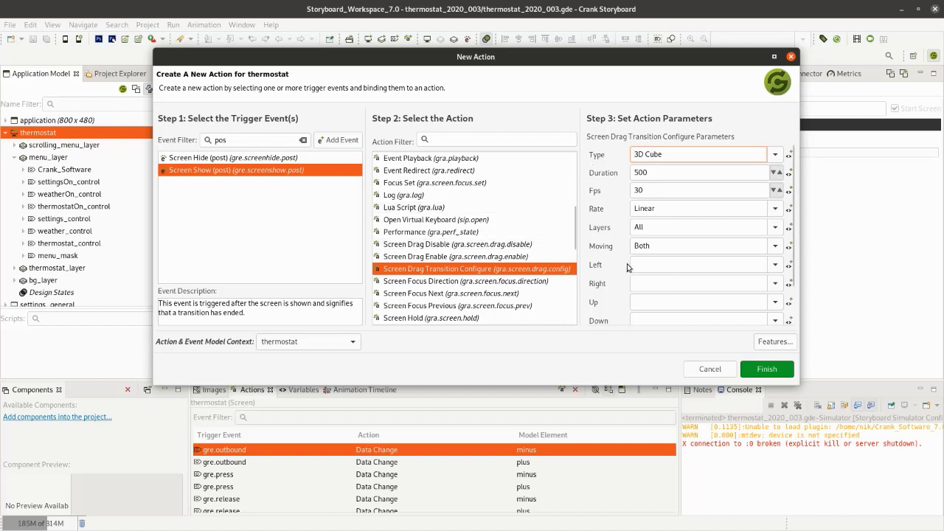
- Set the drag transition's Left screen to settings_security and Right screen to weather, and create the action
{"action": "left_click", "coordinate": [775, 267]}
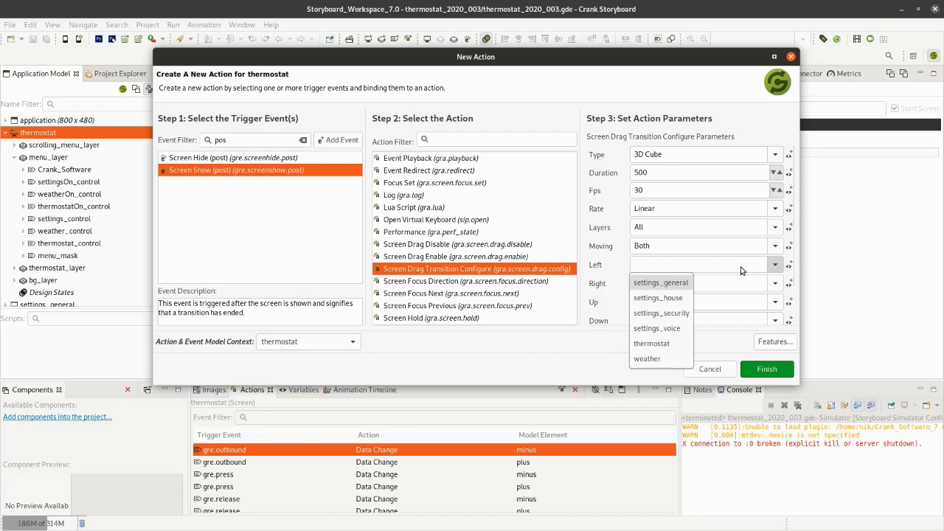
{"action": "left_click", "coordinate": [670, 313]}
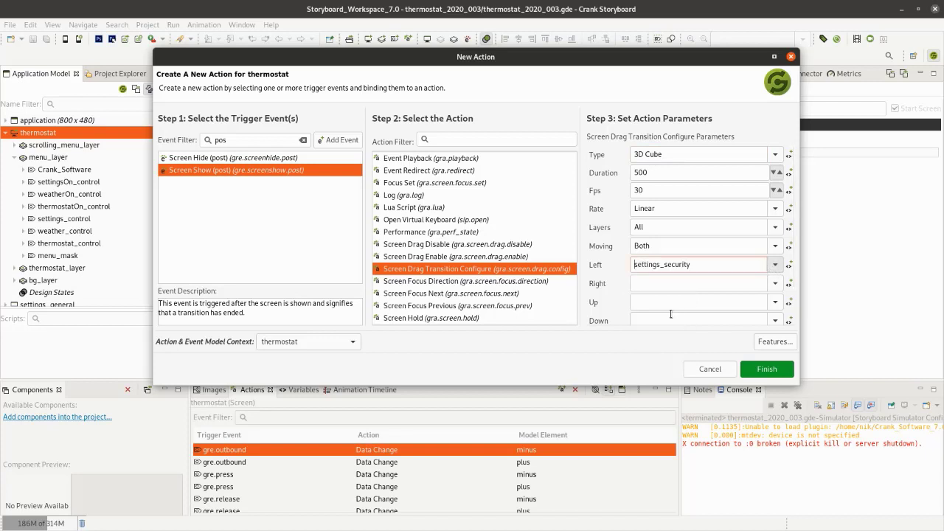
{"action": "left_click", "coordinate": [773, 286]}
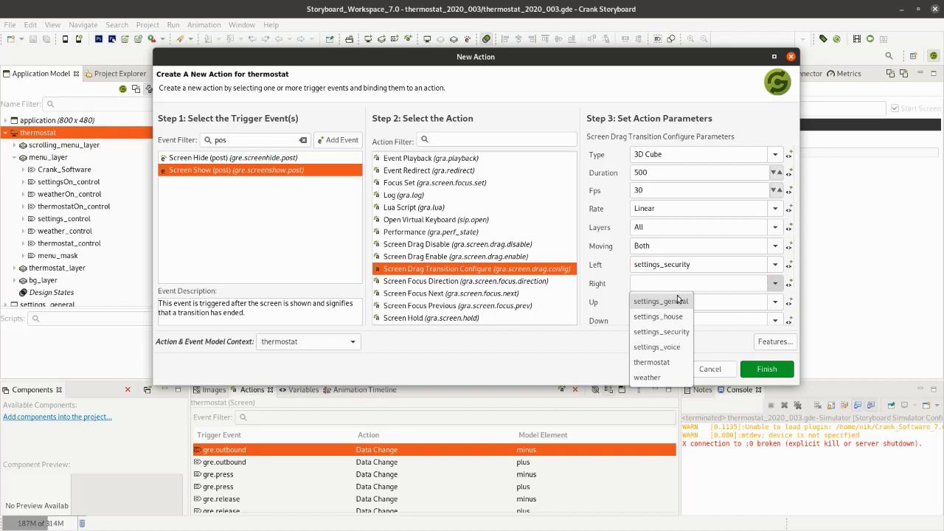
{"action": "left_click", "coordinate": [671, 380]}
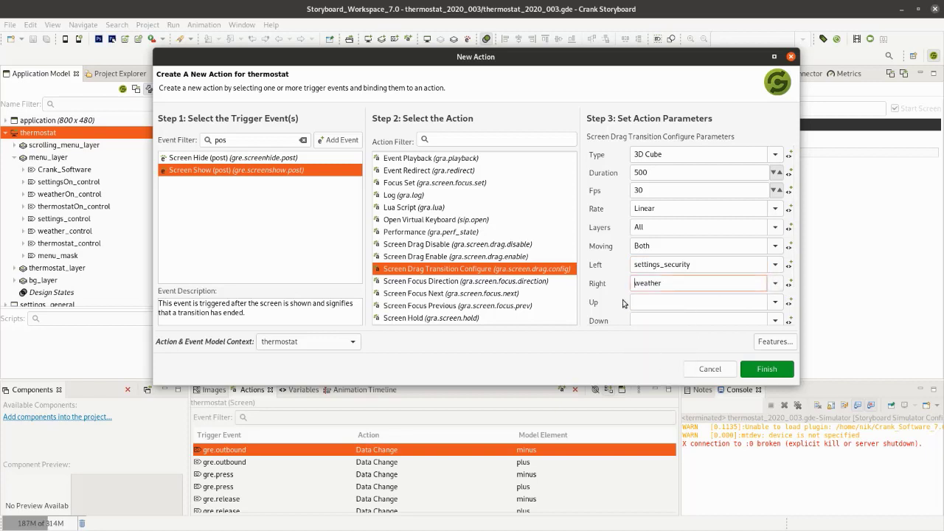
{"action": "left_click_drag", "start_coordinate": [791, 217], "coordinate": [791, 258]}
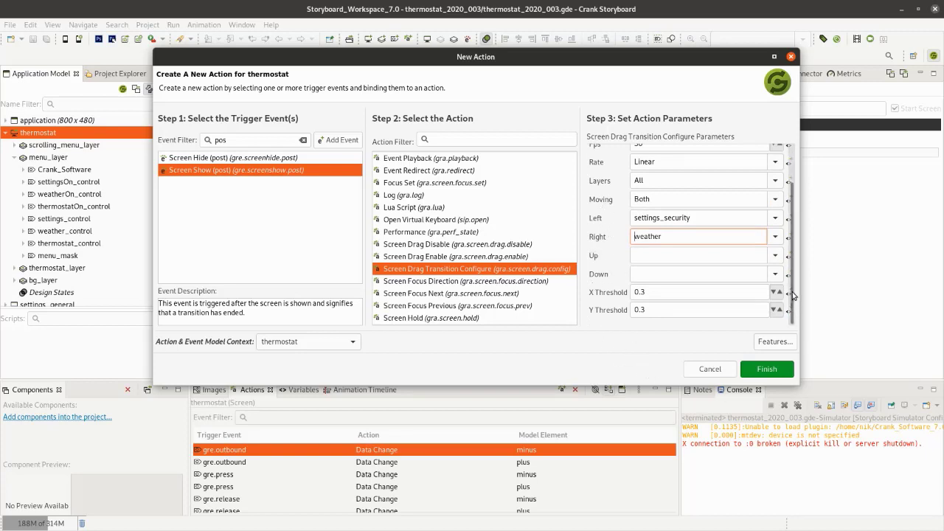
{"action": "left_click_drag", "start_coordinate": [792, 296], "coordinate": [791, 239]}
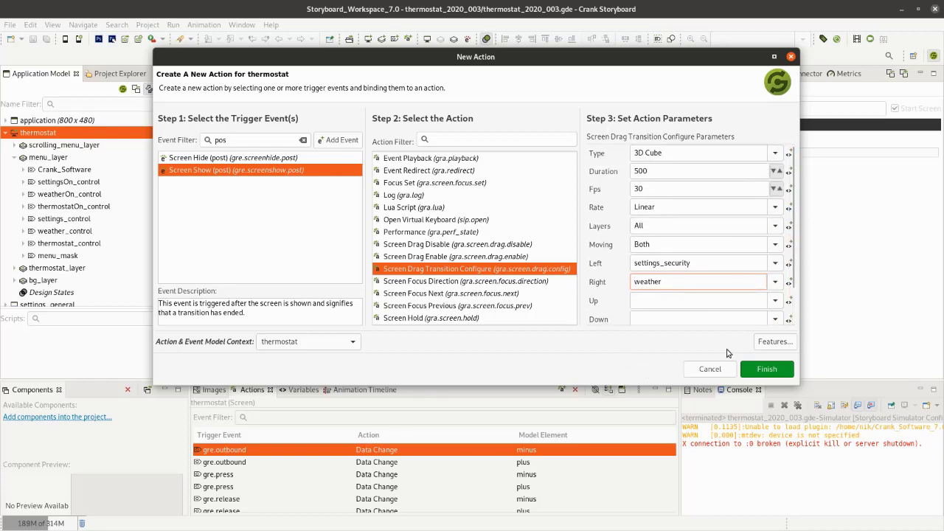
{"action": "left_click", "coordinate": [764, 370]}
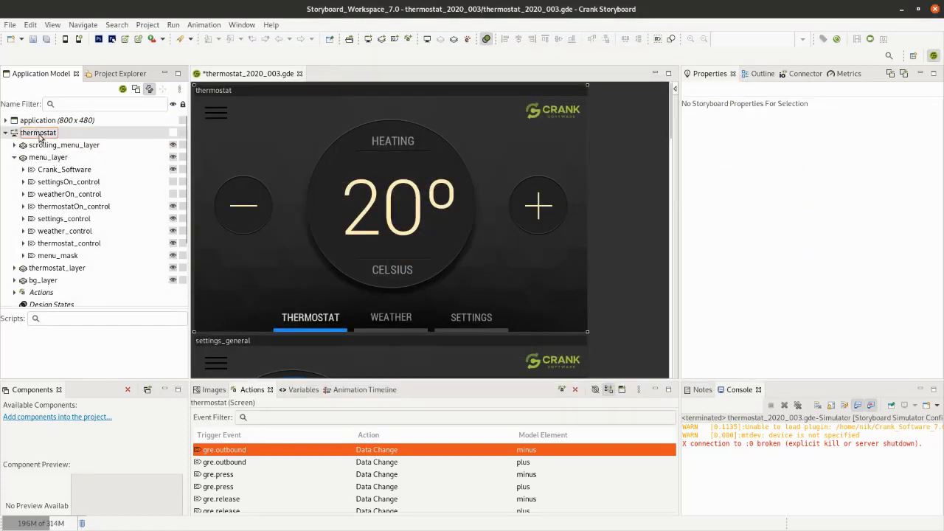
- Collapse menu_layer and display the parameters of the thermostat screen's Screen Drag Transition Configure action
{"action": "left_click", "coordinate": [41, 134]}
{"action": "left_click", "coordinate": [14, 157]}
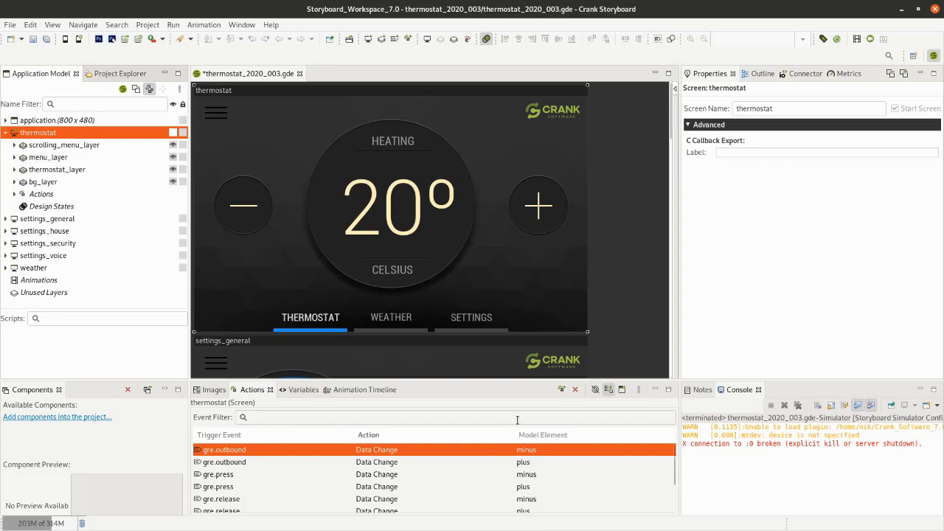
{"action": "scroll", "coordinate": [673, 462], "scroll_direction": "down", "scroll_amount": 3}
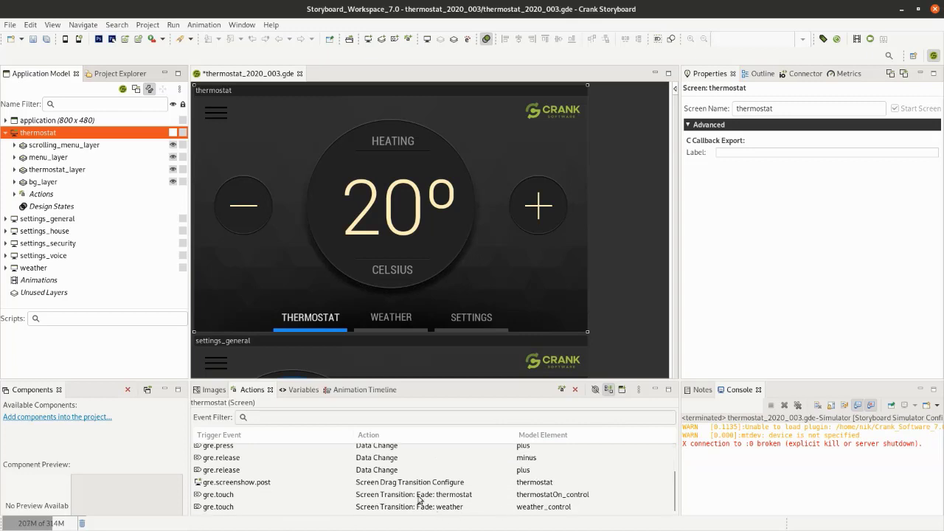
{"action": "left_click", "coordinate": [438, 483]}
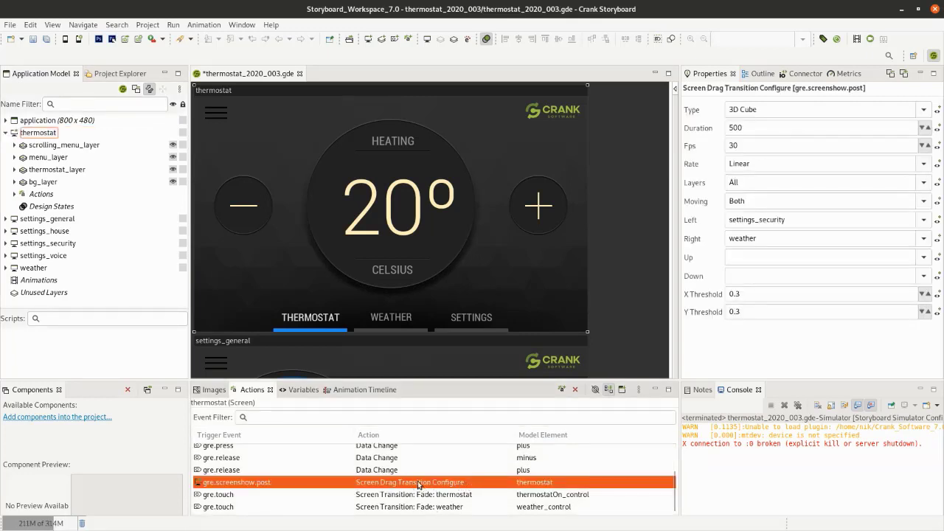
- Save and run the project in the simulator, test the weather and thermostat fades and a leftward swipe, and close the simulator
{"action": "left_click", "coordinate": [65, 40]}
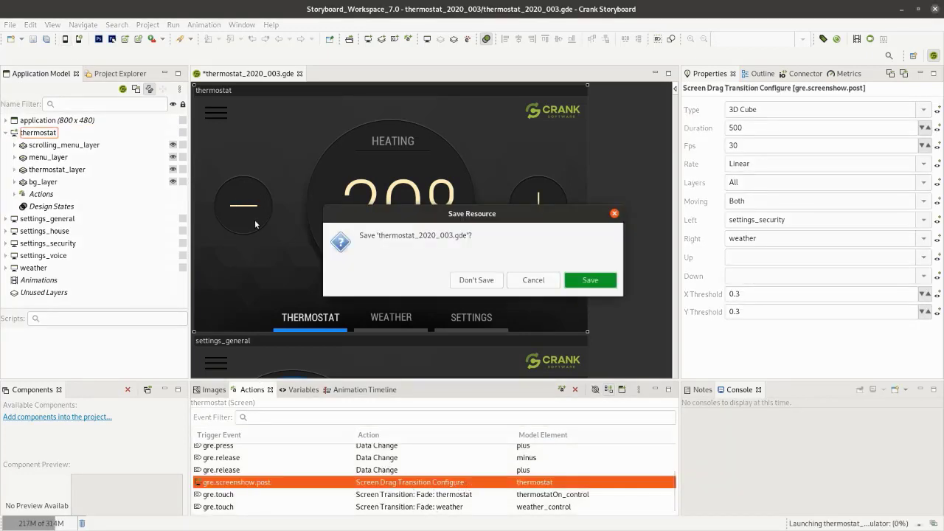
{"action": "left_click", "coordinate": [606, 278]}
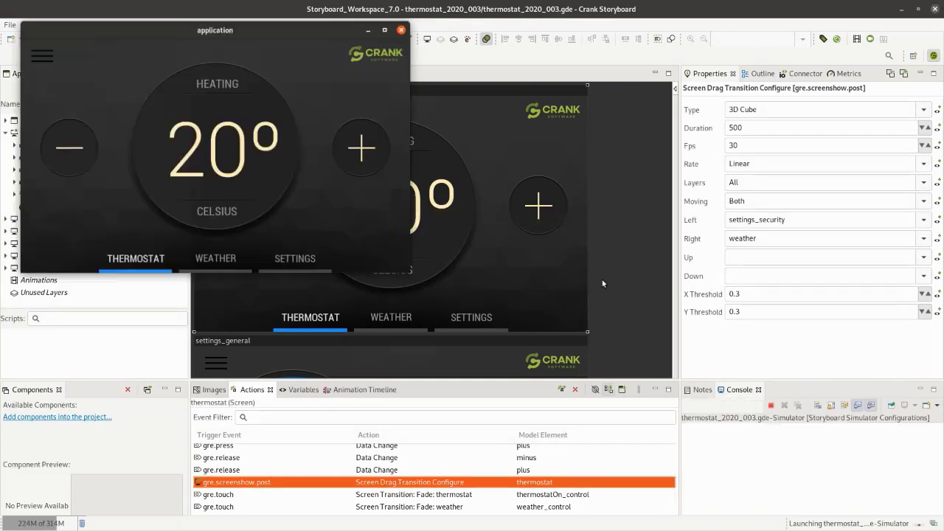
{"action": "left_click", "coordinate": [224, 257]}
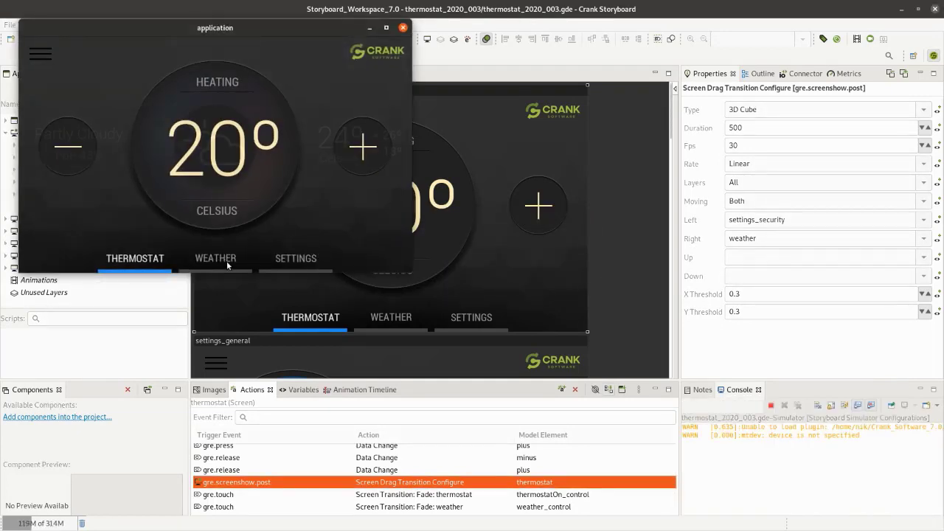
{"action": "left_click", "coordinate": [135, 260]}
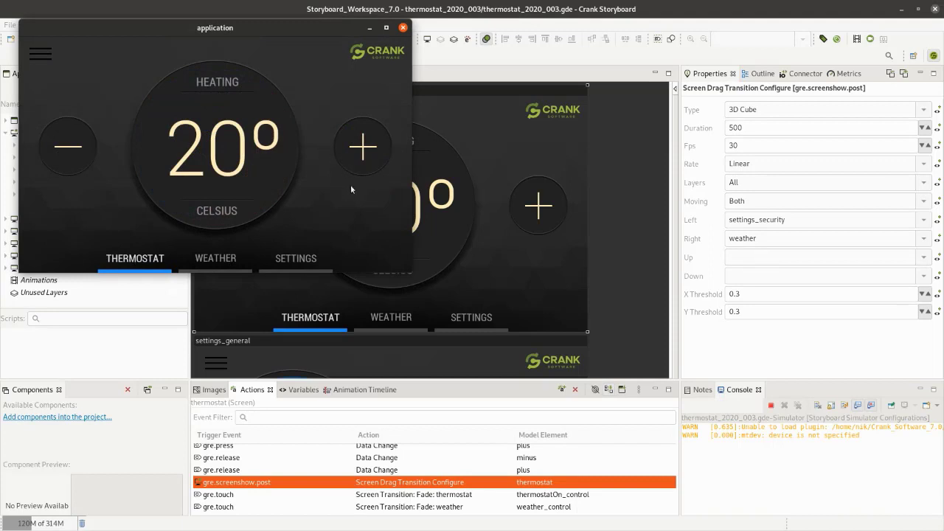
{"action": "left_click_drag", "start_coordinate": [350, 196], "coordinate": [161, 213]}
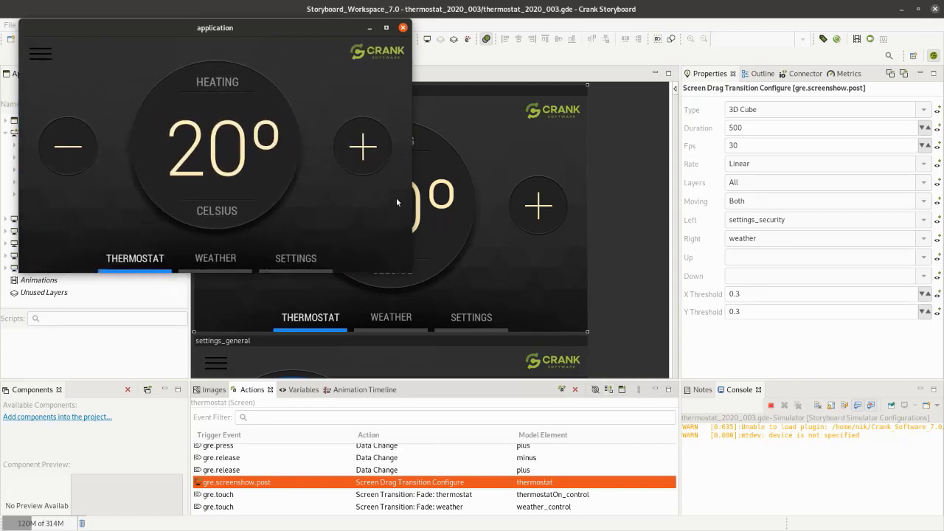
{"action": "left_click", "coordinate": [403, 28]}
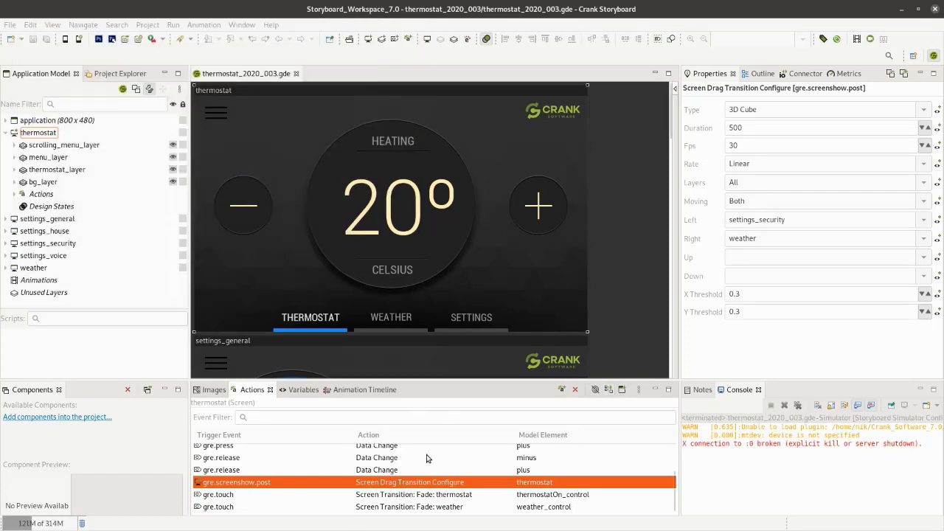
- Copy the thermostat screen's Screen Drag Transition Configure action and paste it onto the settings_security screen
{"action": "right_click", "coordinate": [424, 485]}
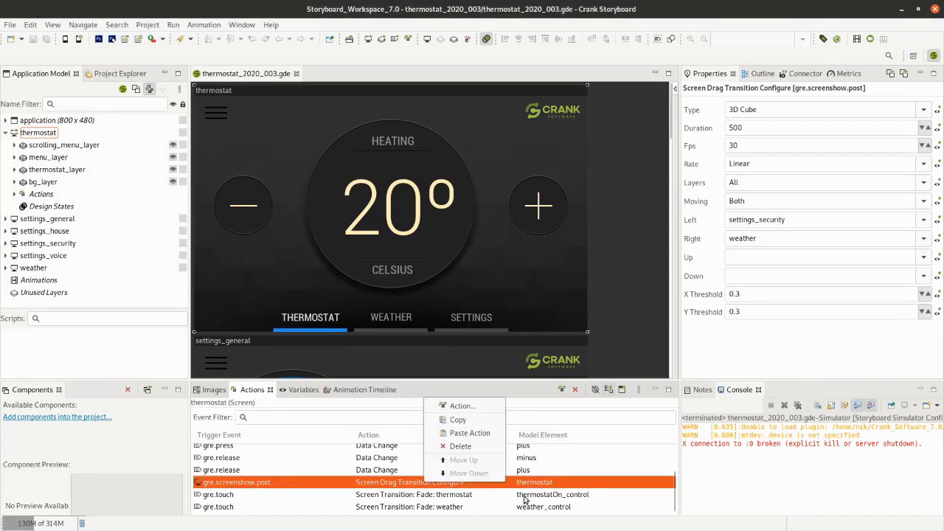
{"action": "left_click", "coordinate": [469, 421]}
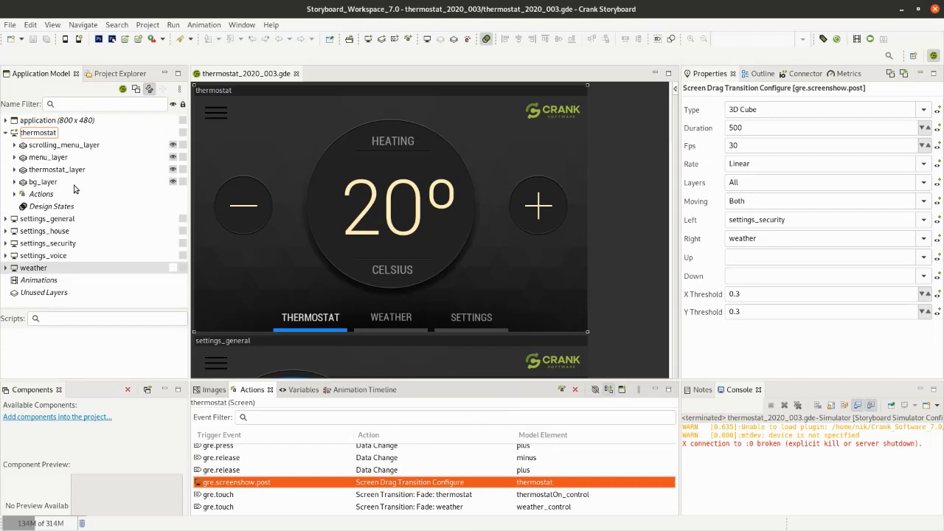
{"action": "left_click", "coordinate": [5, 133]}
{"action": "left_click", "coordinate": [51, 170]}
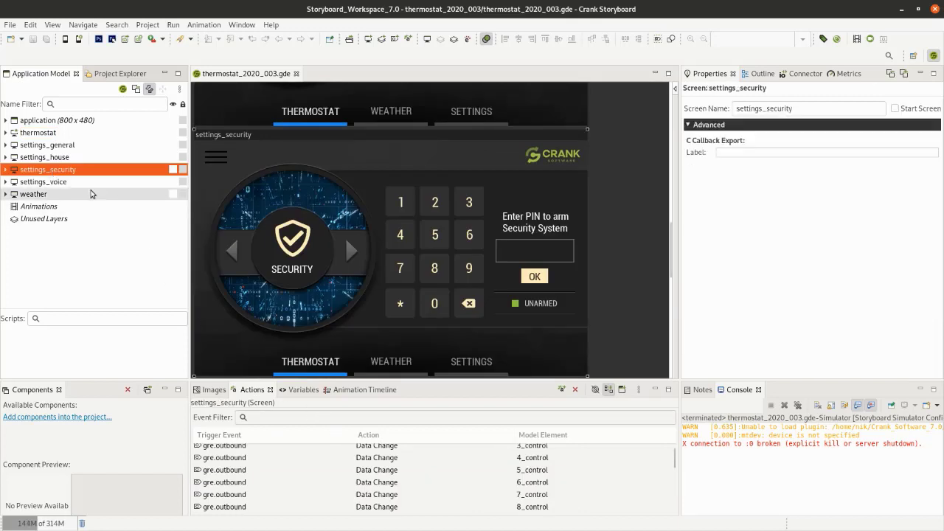
{"action": "right_click", "coordinate": [74, 170]}
{"action": "mouse_move", "coordinate": [101, 193]}
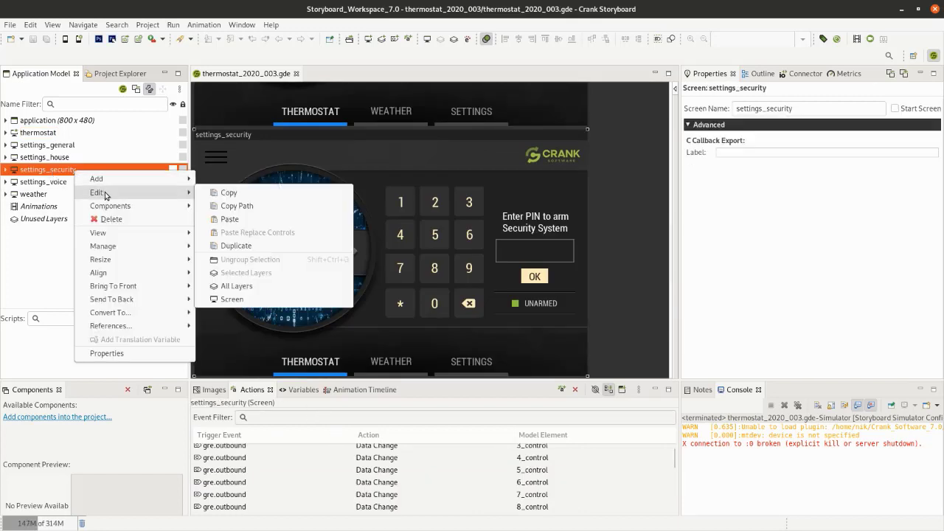
{"action": "left_click", "coordinate": [250, 222]}
- Filter settings_security's actions by "drag" and set the drag transition's Left screen to weather and Right screen to thermostat
{"action": "left_click", "coordinate": [262, 449]}
{"action": "left_click", "coordinate": [265, 418]}
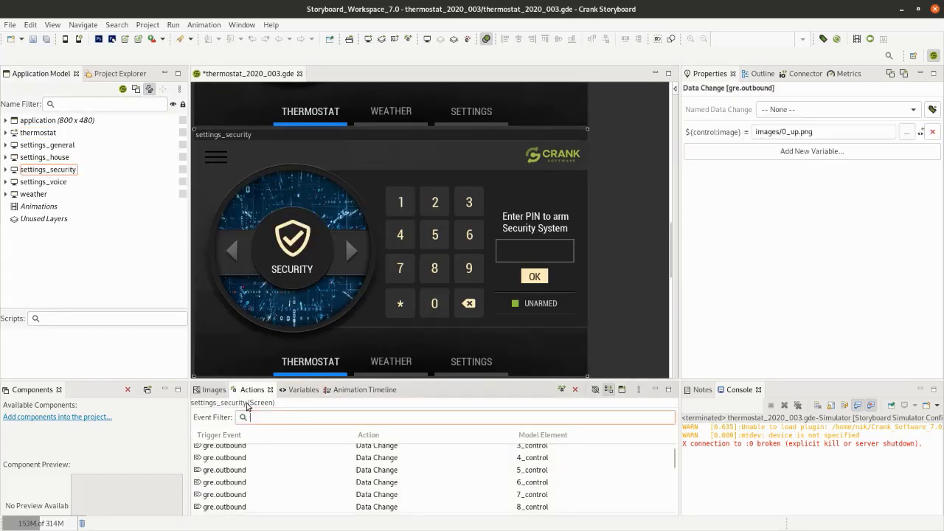
{"action": "type", "text": "drag"}
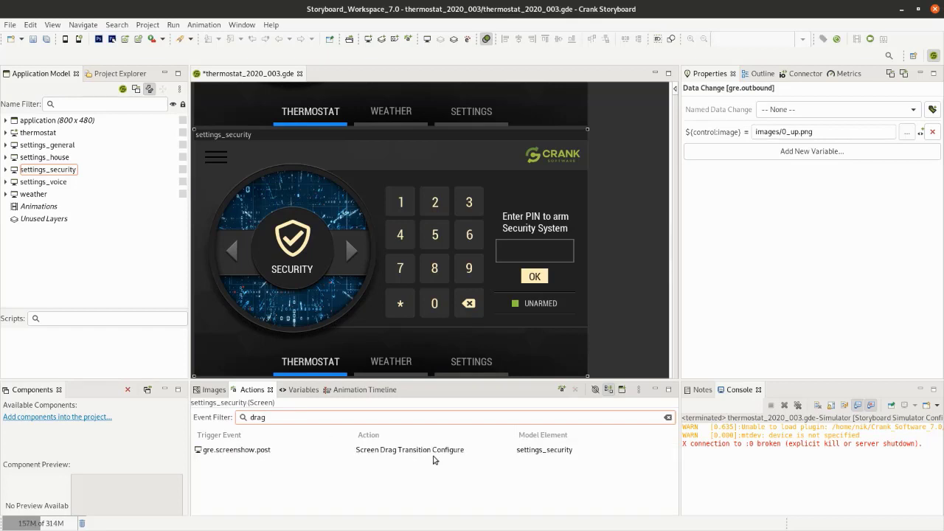
{"action": "left_click", "coordinate": [426, 452]}
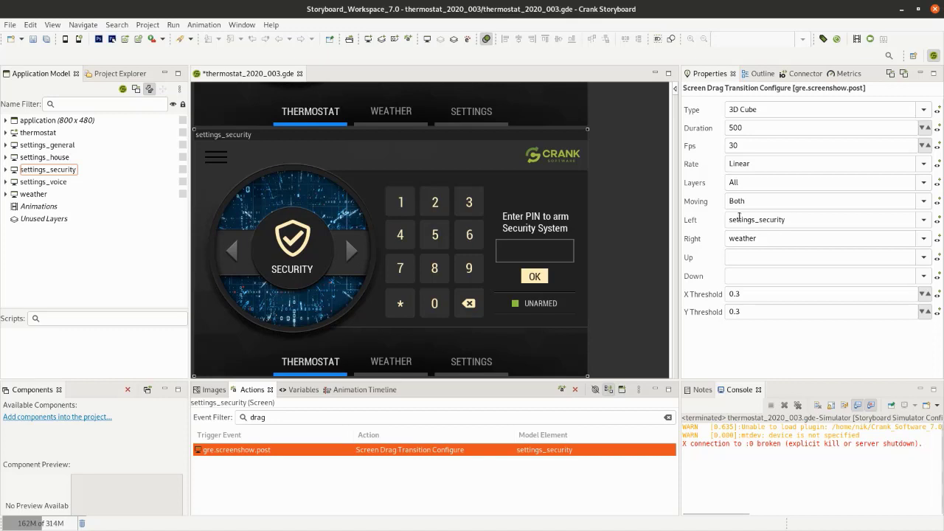
{"action": "left_click", "coordinate": [924, 221]}
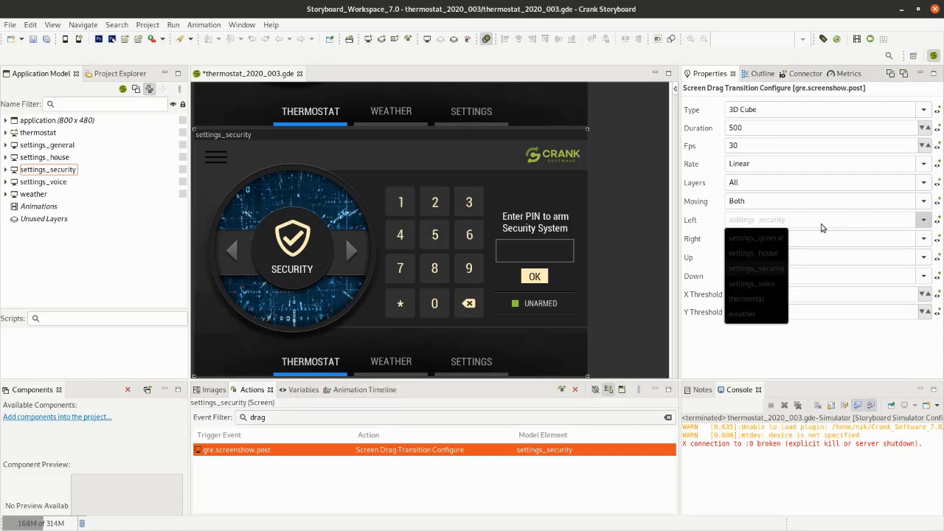
{"action": "left_click", "coordinate": [751, 314]}
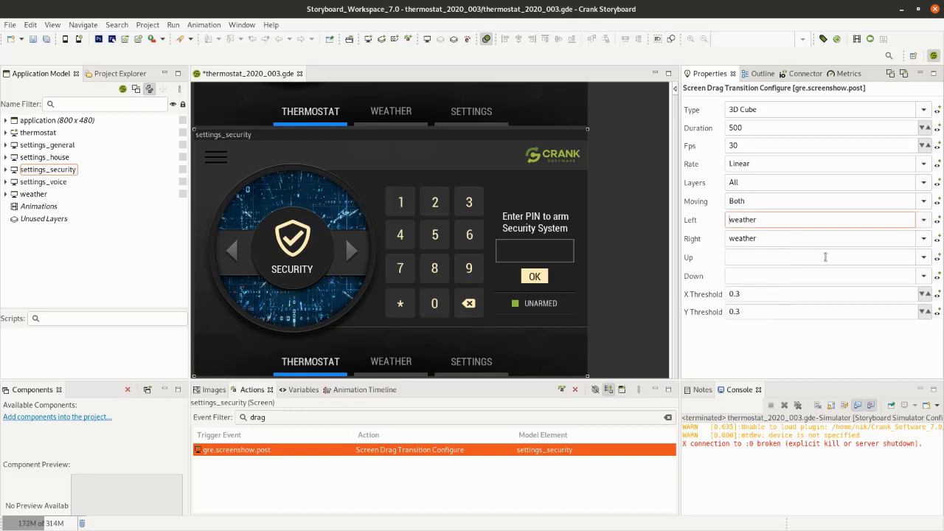
{"action": "left_click", "coordinate": [922, 240]}
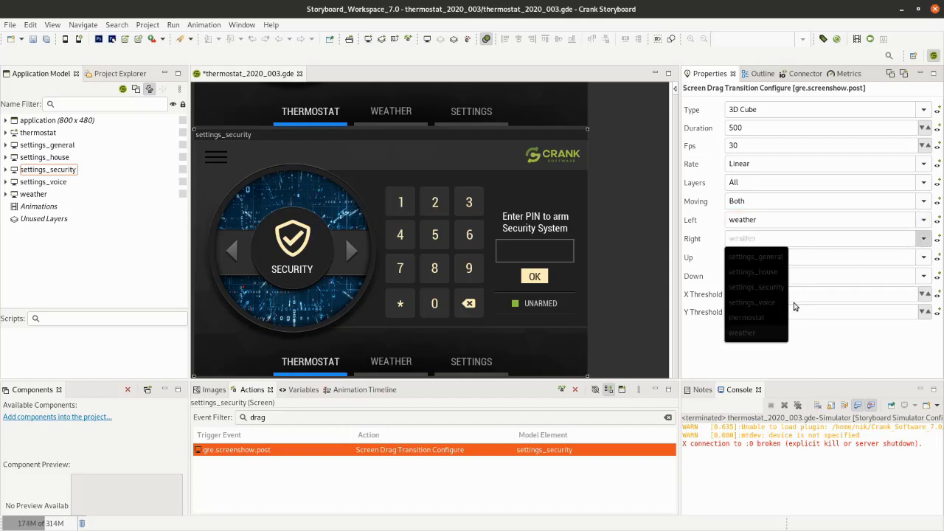
{"action": "left_click", "coordinate": [757, 319]}
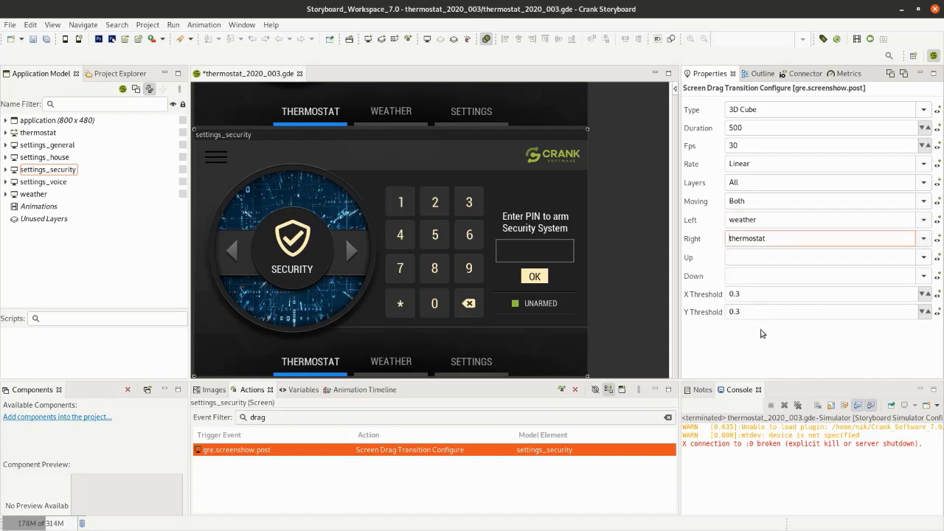
- Copy settings_security's drag transition action, paste it onto the weather screen, and select the pasted action
{"action": "right_click", "coordinate": [402, 454]}
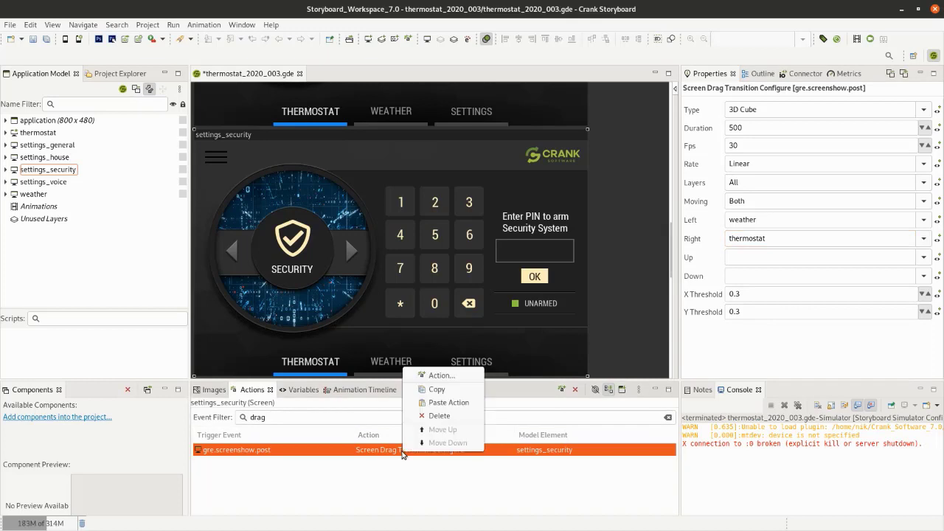
{"action": "left_click", "coordinate": [436, 389]}
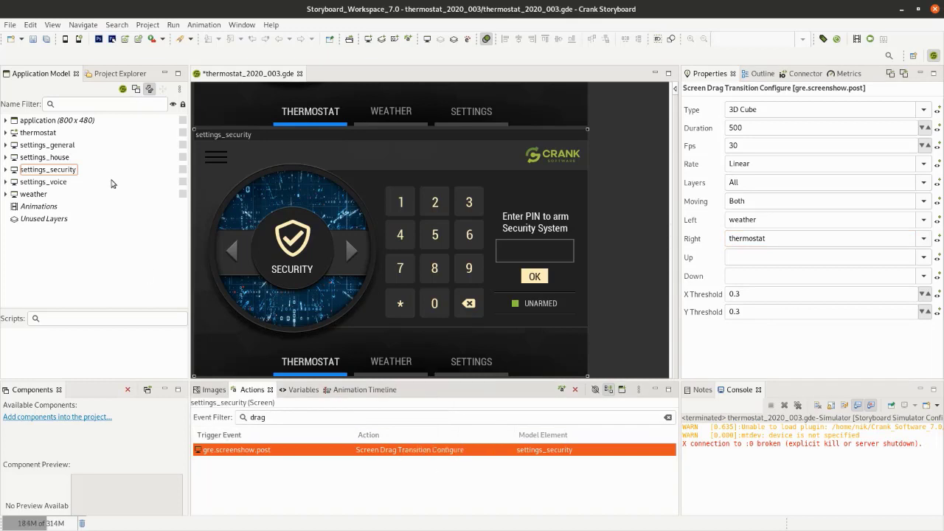
{"action": "left_click", "coordinate": [38, 198]}
{"action": "right_click", "coordinate": [402, 485]}
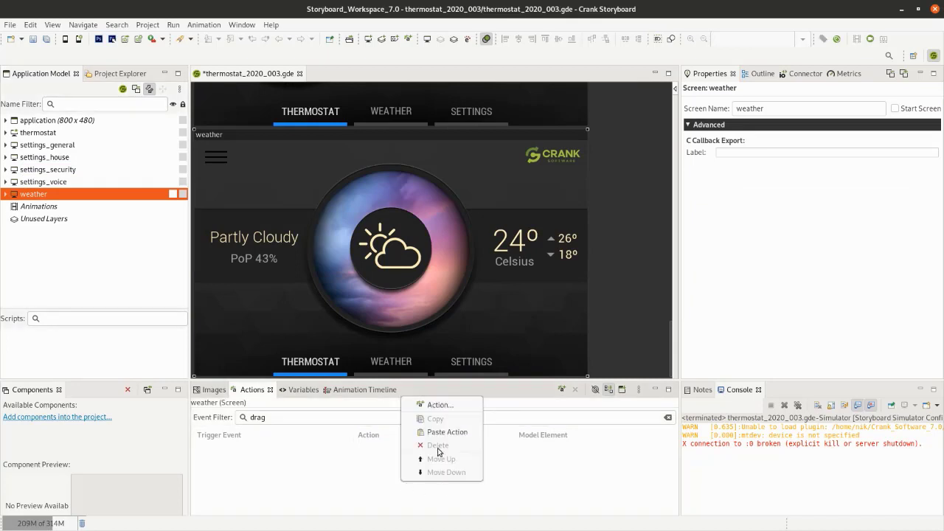
{"action": "left_click", "coordinate": [440, 431]}
{"action": "left_click", "coordinate": [389, 451]}
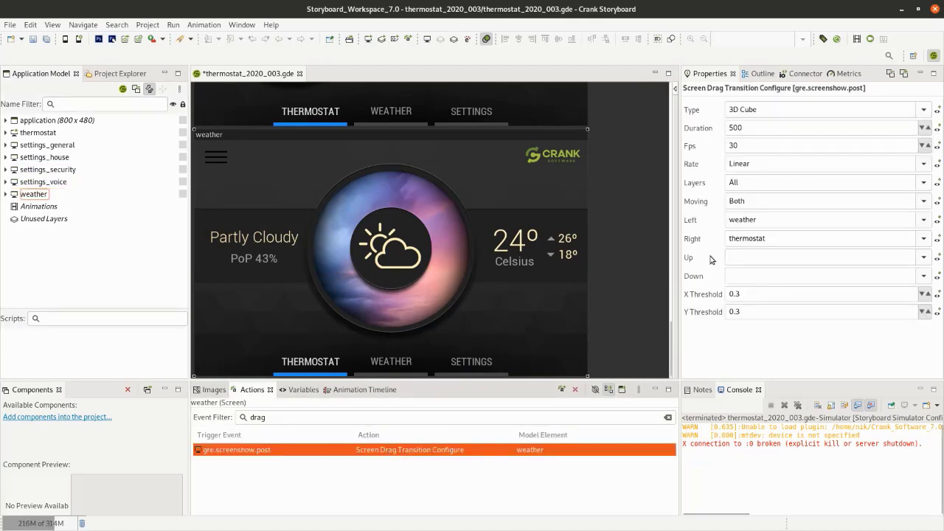
- Set the weather screen's drag transition to settings_security for Right and thermostat for Left
{"action": "left_click", "coordinate": [924, 238]}
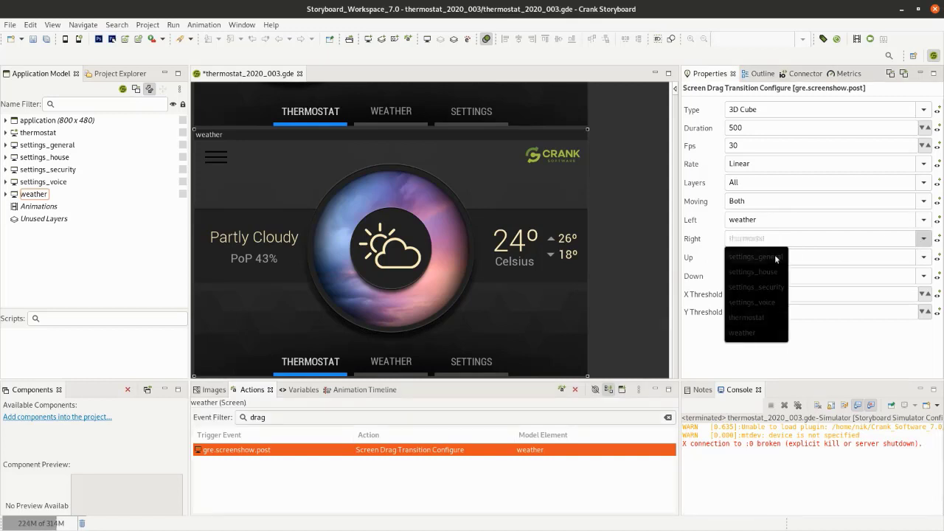
{"action": "left_click", "coordinate": [760, 288]}
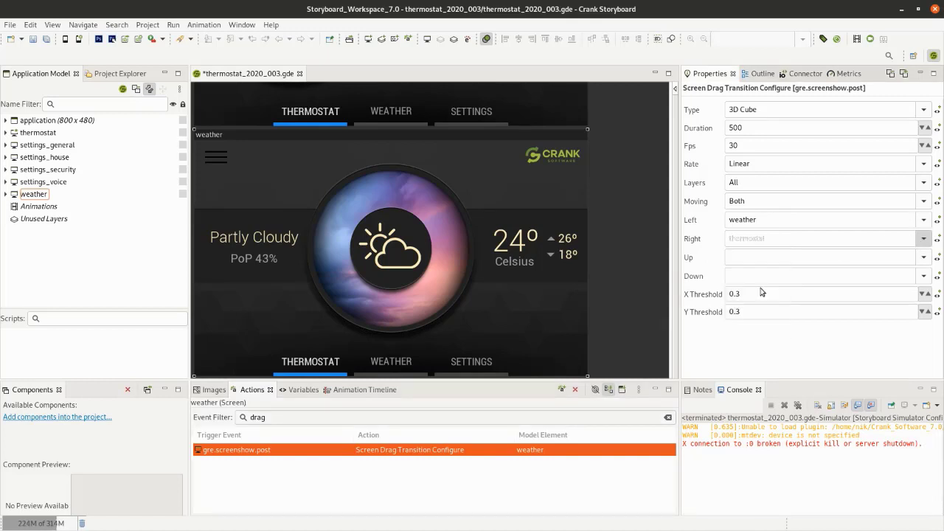
{"action": "left_click", "coordinate": [923, 221]}
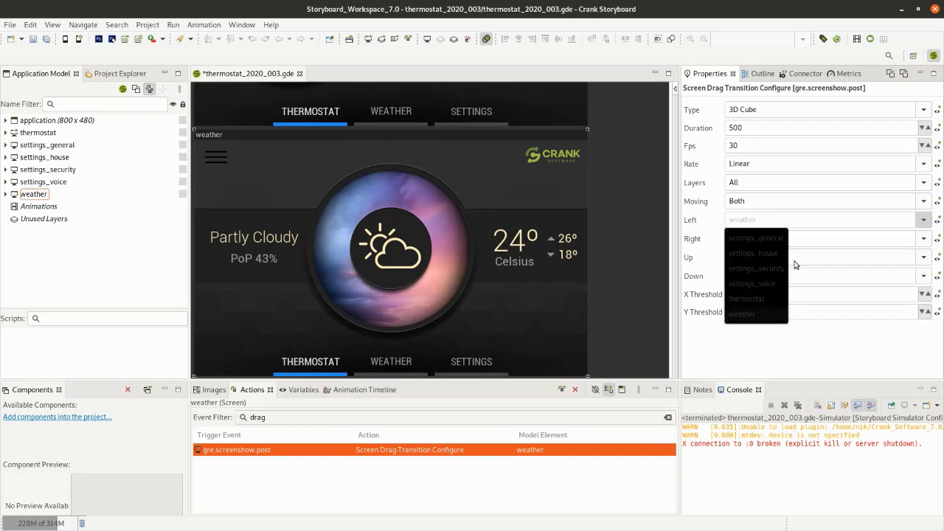
{"action": "left_click", "coordinate": [757, 299]}
{"action": "left_click", "coordinate": [637, 232]}
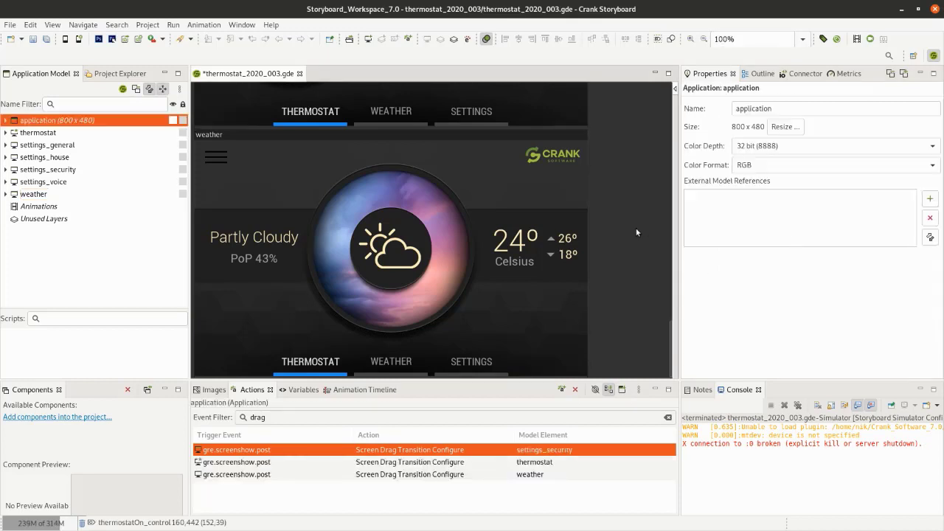
- Save and run the project in the simulator, test swiping both ways between the three screens, and close the simulator
{"action": "key", "text": "ctrl+s"}
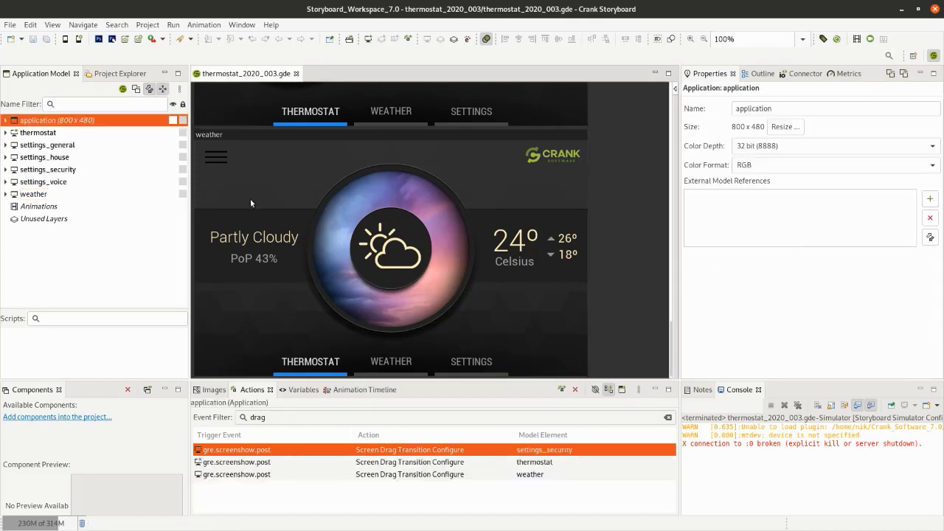
{"action": "left_click", "coordinate": [65, 38]}
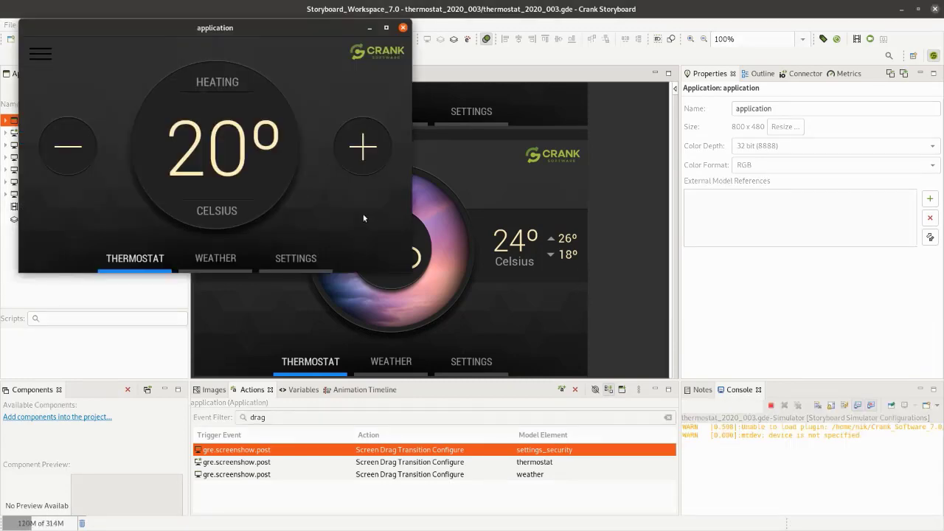
{"action": "left_click_drag", "start_coordinate": [296, 185], "coordinate": [264, 218]}
{"action": "left_click_drag", "start_coordinate": [379, 200], "coordinate": [221, 201]}
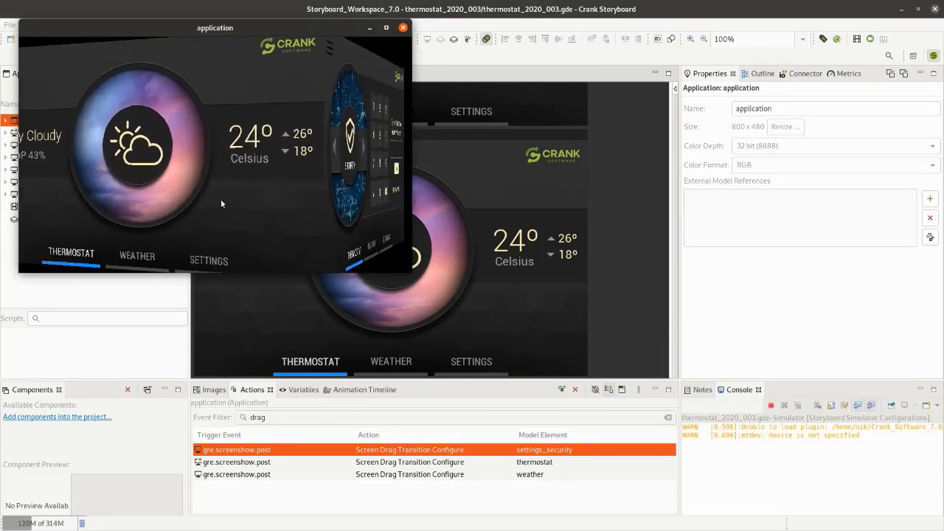
{"action": "left_click_drag", "start_coordinate": [373, 231], "coordinate": [337, 219]}
{"action": "left_click_drag", "start_coordinate": [54, 209], "coordinate": [302, 215]}
{"action": "left_click_drag", "start_coordinate": [67, 206], "coordinate": [312, 217]}
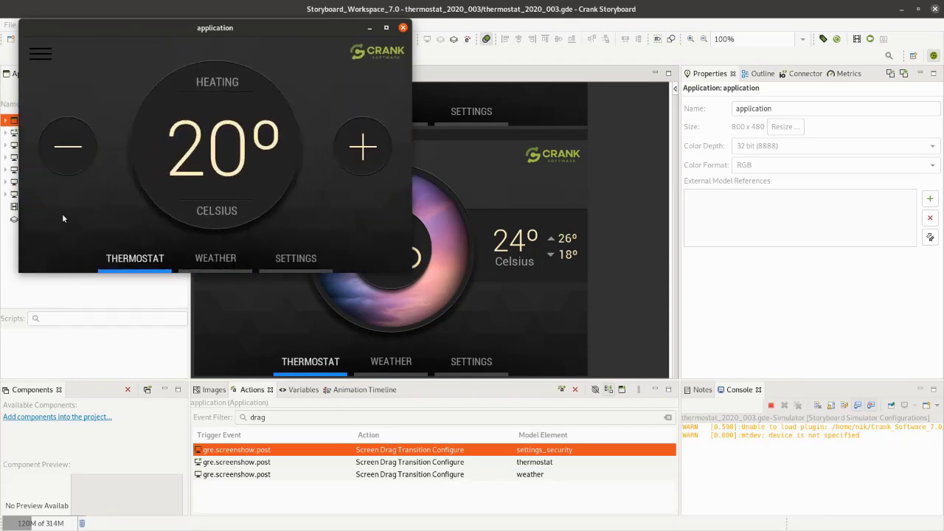
{"action": "left_click_drag", "start_coordinate": [63, 218], "coordinate": [96, 227]}
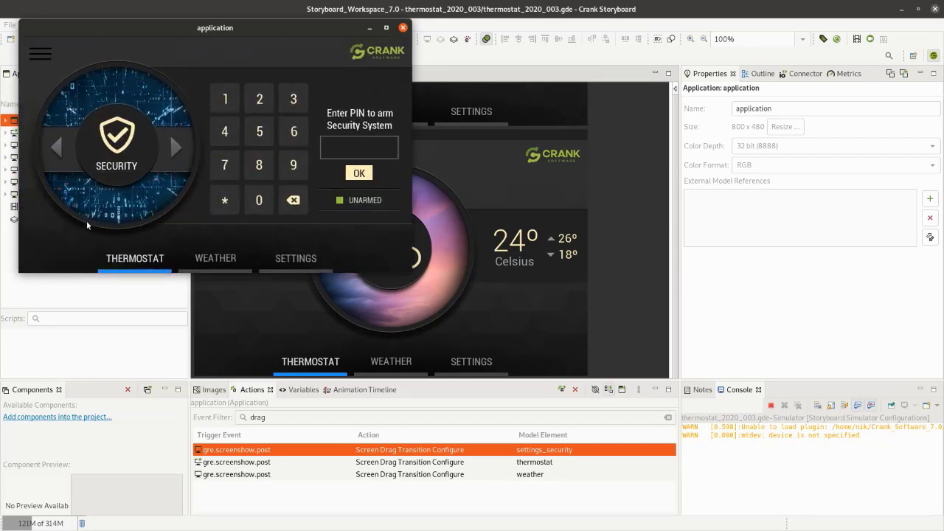
{"action": "left_click_drag", "start_coordinate": [87, 220], "coordinate": [294, 244]}
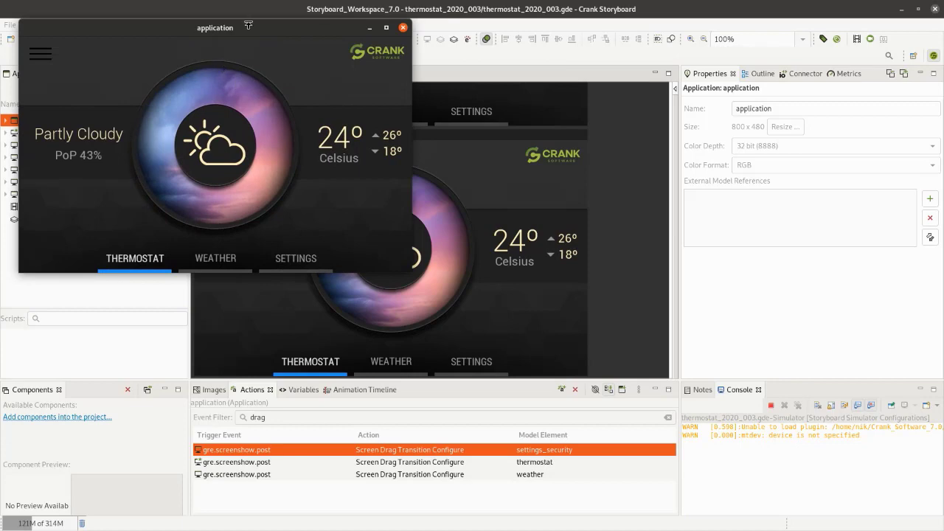
{"action": "left_click_drag", "start_coordinate": [248, 25], "coordinate": [463, 106]}
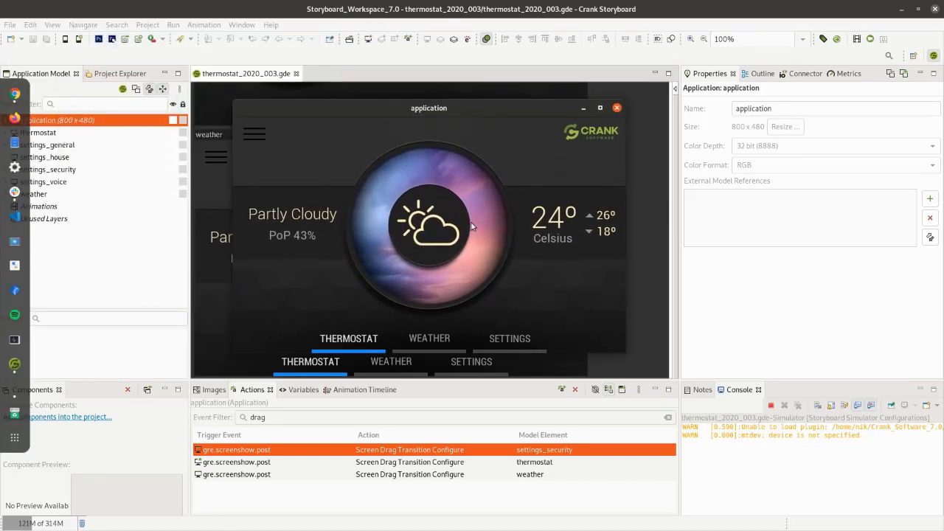
{"action": "left_click", "coordinate": [615, 109]}
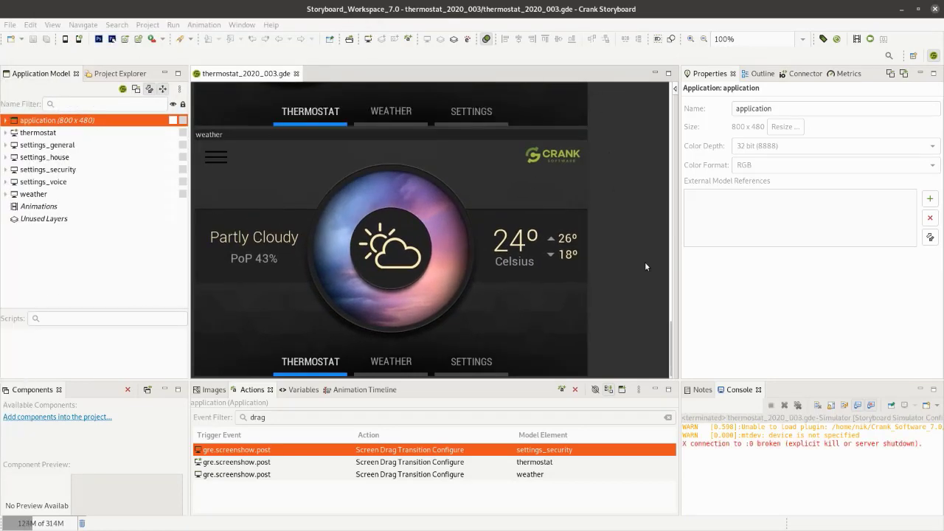
- Expand the thermostat screen's scrolling_menu_layer and select all its controls from main_menu_control through table_control
{"action": "scroll", "coordinate": [644, 262], "scroll_direction": "up", "scroll_amount": 15}
{"action": "scroll", "coordinate": [639, 253], "scroll_direction": "up", "scroll_amount": 3}
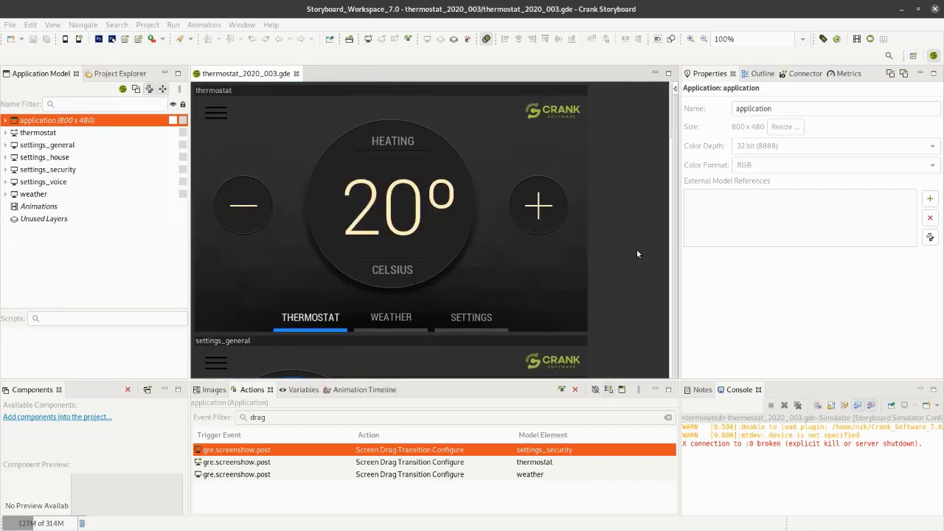
{"action": "left_click", "coordinate": [208, 117]}
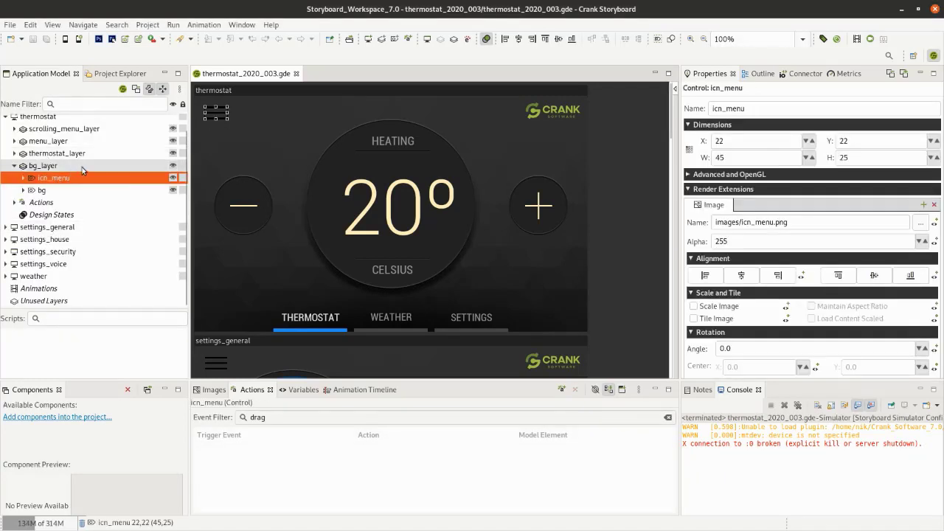
{"action": "left_click", "coordinate": [37, 131]}
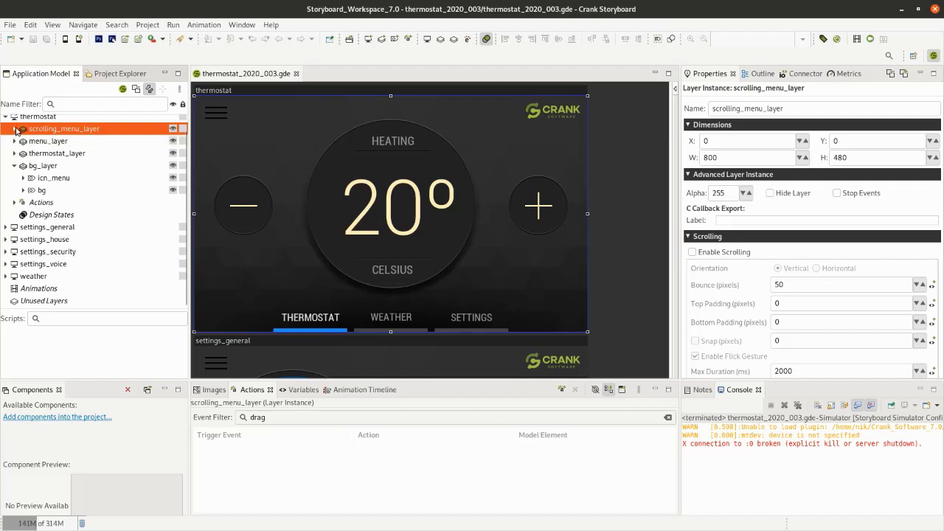
{"action": "left_click", "coordinate": [16, 130]}
{"action": "left_click", "coordinate": [56, 143]}
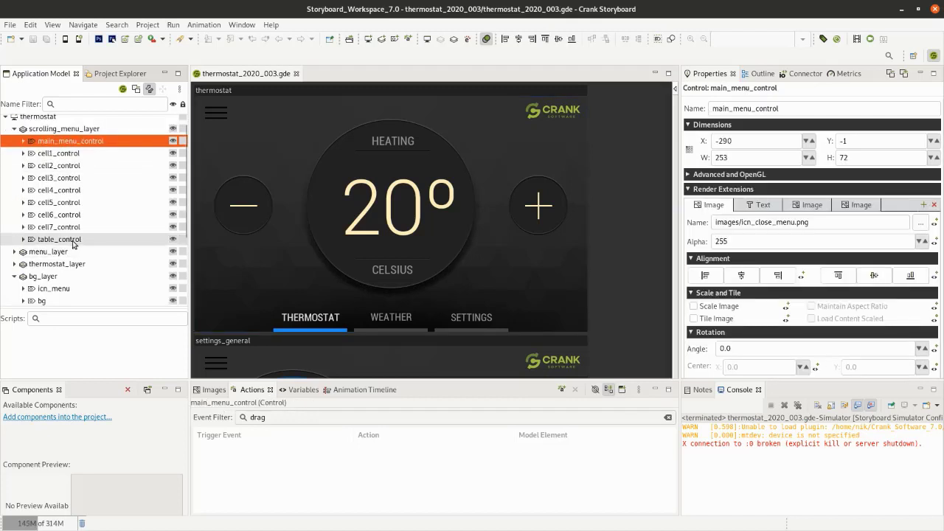
{"action": "left_click", "coordinate": [74, 241], "text": "shift"}
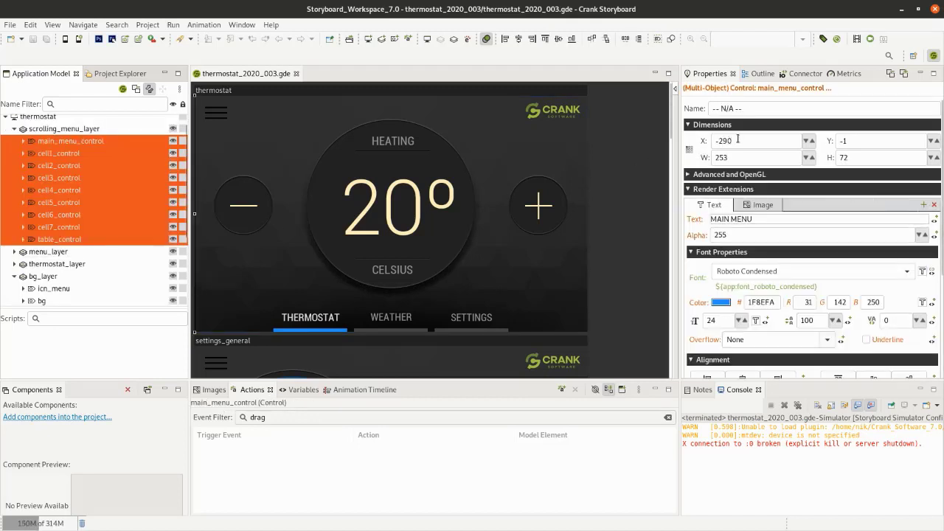
- Try out the open menu position by setting the selected controls' X to 0, and undo the change
{"action": "left_click_drag", "start_coordinate": [743, 141], "coordinate": [700, 143]}
{"action": "type", "text": "0"}
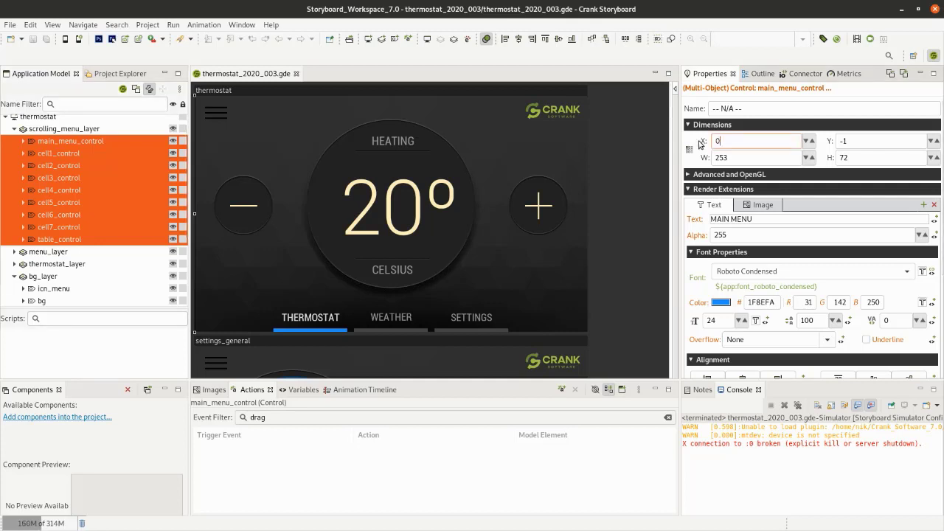
{"action": "key", "text": "Return"}
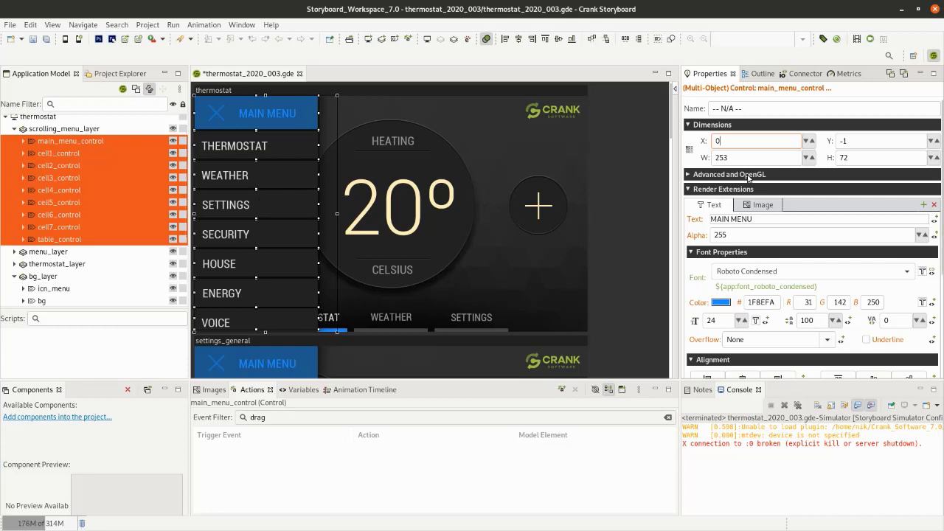
{"action": "key", "text": "ctrl+z"}
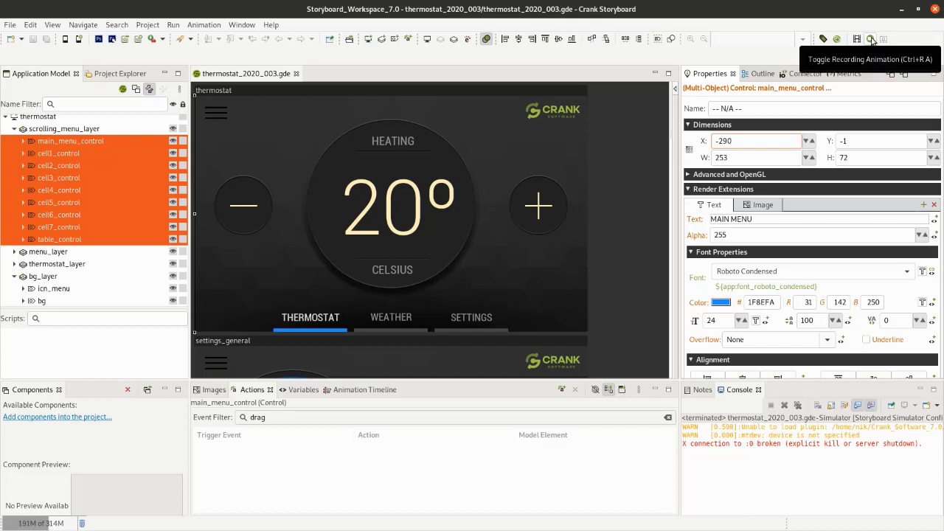
- Record an animation that moves the selected menu controls to X 0, and stop recording
{"action": "left_click", "coordinate": [871, 39]}
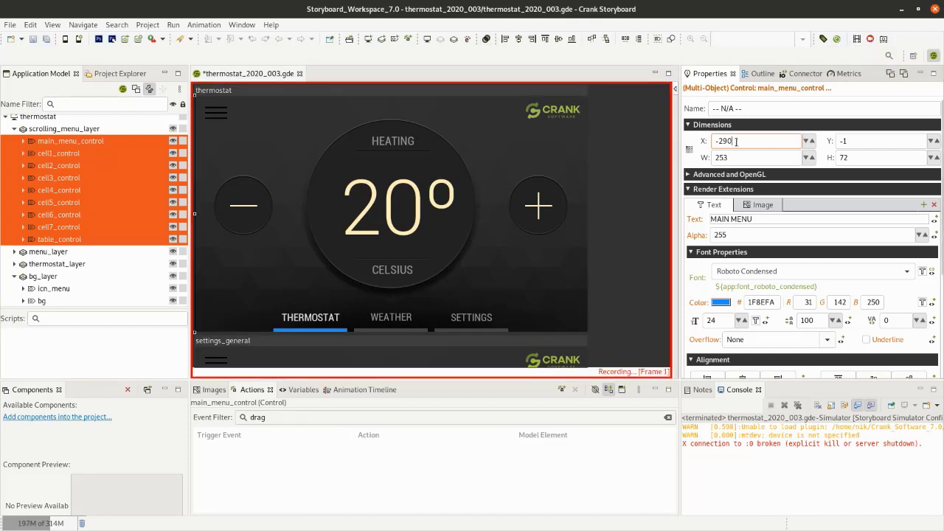
{"action": "left_click_drag", "start_coordinate": [736, 141], "coordinate": [716, 141]}
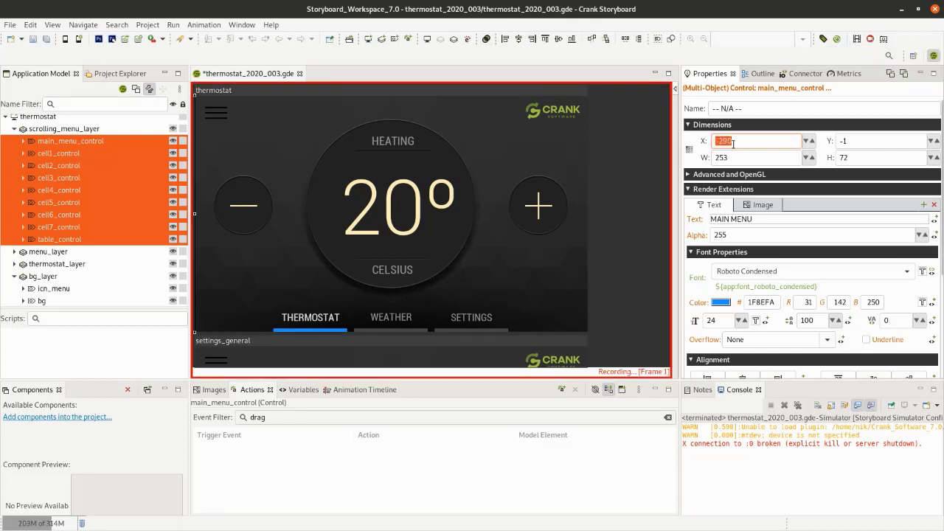
{"action": "type", "text": "0"}
{"action": "key", "text": "Return"}
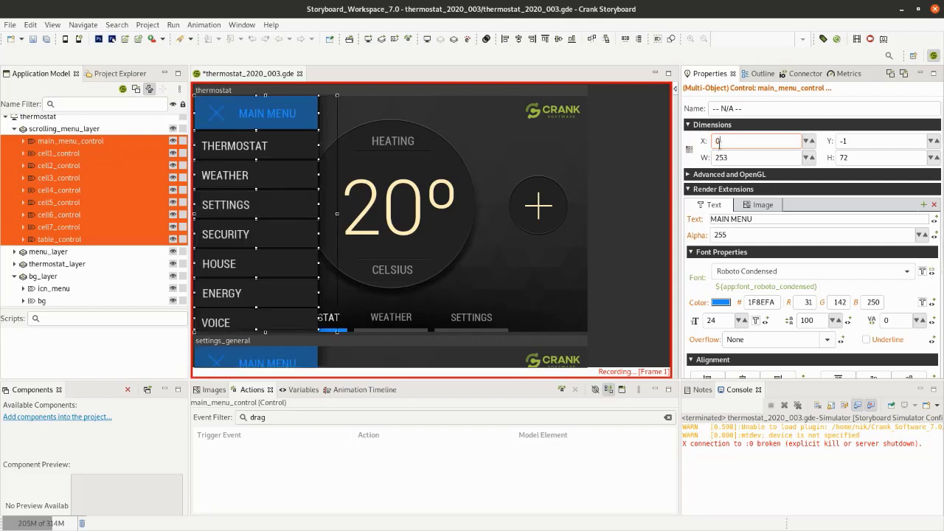
{"action": "left_click", "coordinate": [869, 40]}
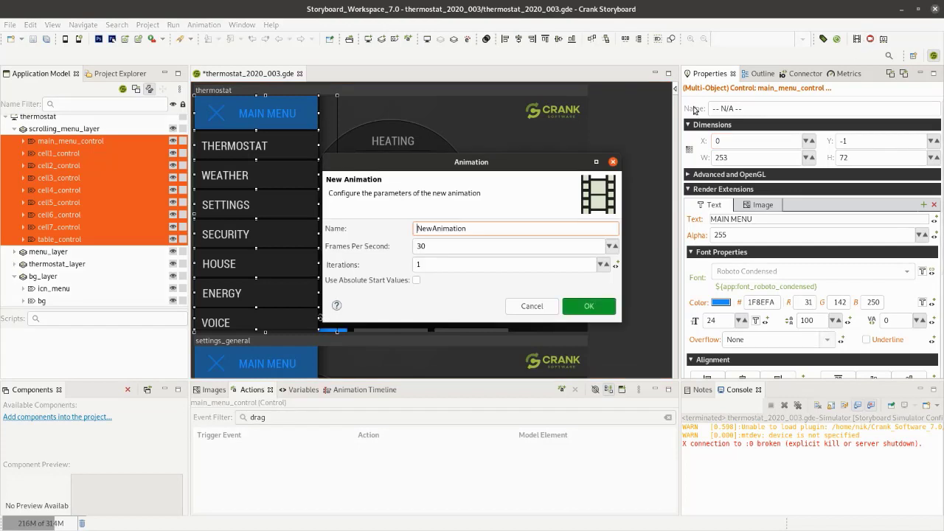
- Name the new animation MenuOpen, enable absolute start values, and create it
{"action": "left_click_drag", "start_coordinate": [476, 229], "coordinate": [374, 229]}
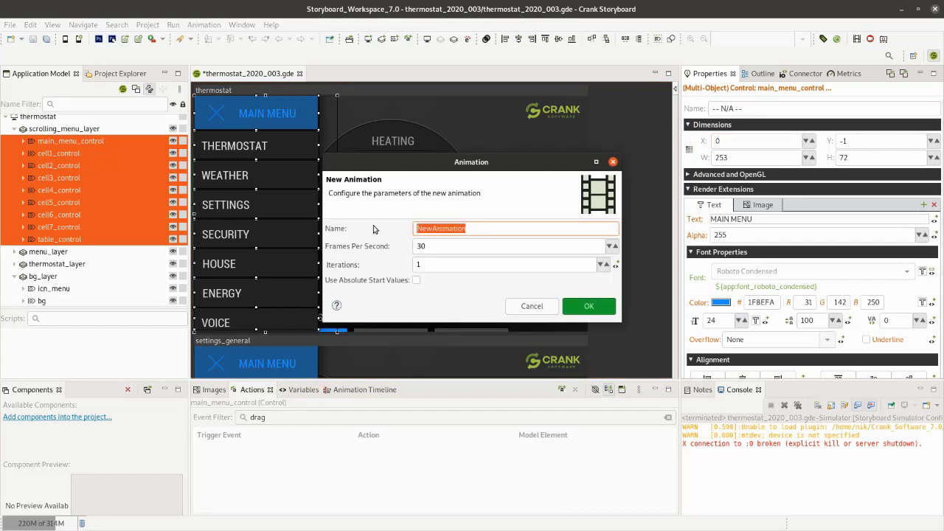
{"action": "type", "text": "MenuOpen"}
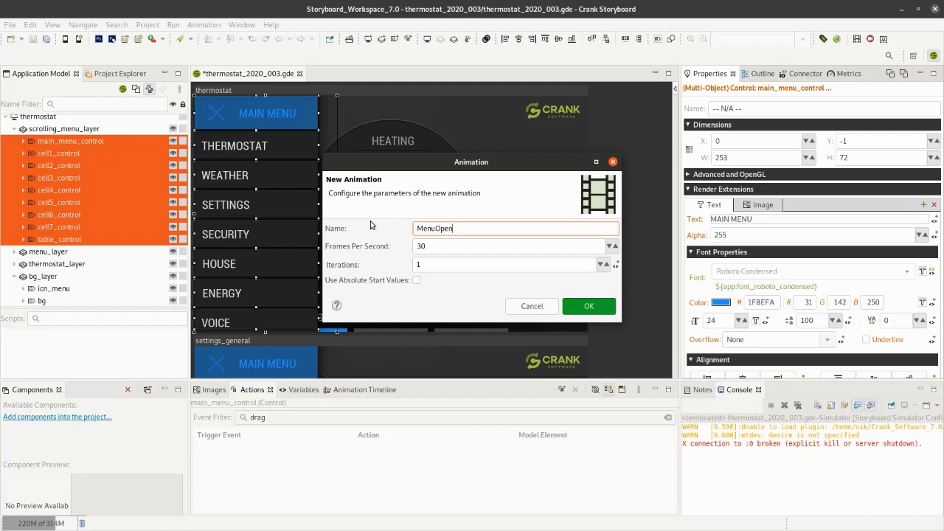
{"action": "left_click", "coordinate": [416, 280]}
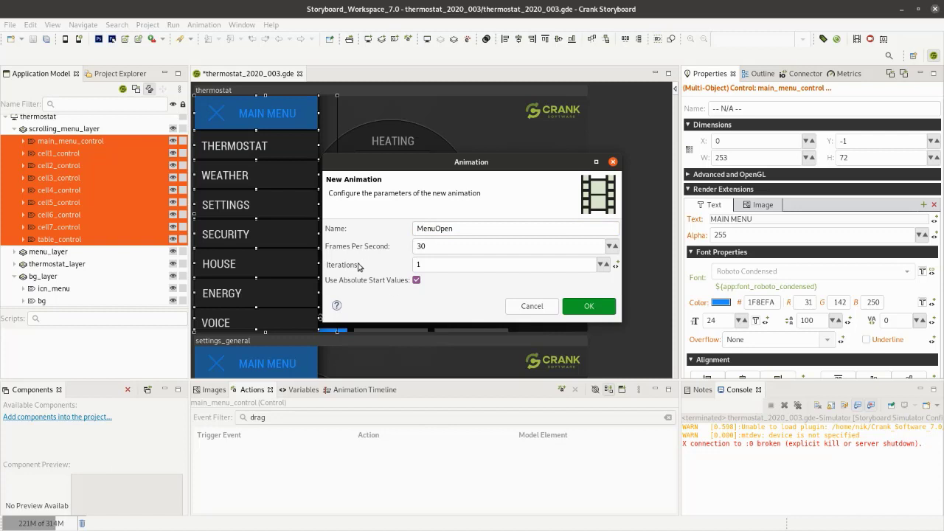
{"action": "left_click", "coordinate": [595, 304]}
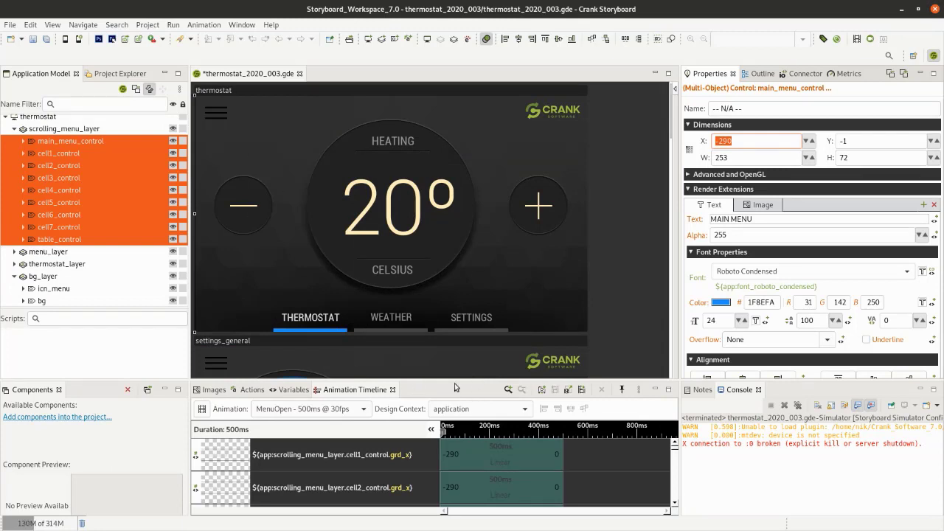
- Enlarge the animation timeline, preview MenuOpen by scrubbing it back to the start, and close the preview
{"action": "left_click_drag", "start_coordinate": [453, 381], "coordinate": [443, 259]}
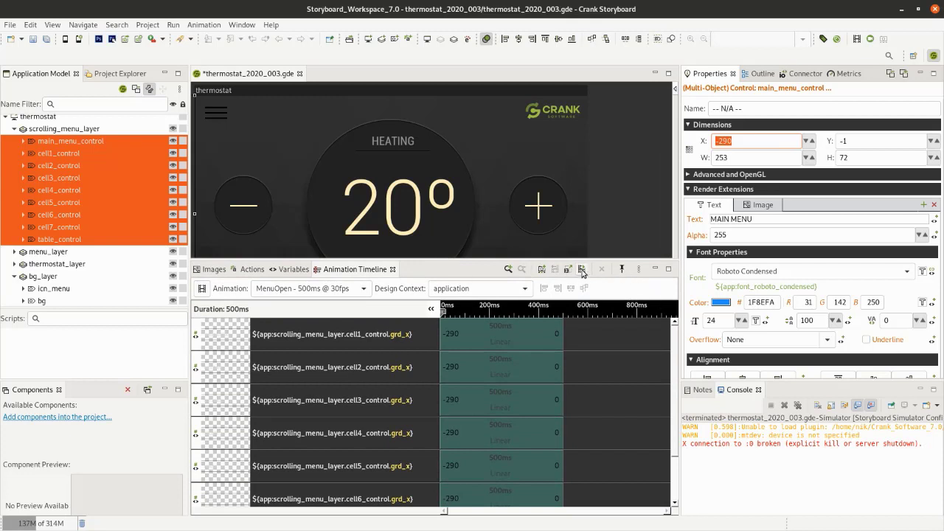
{"action": "left_click", "coordinate": [581, 269]}
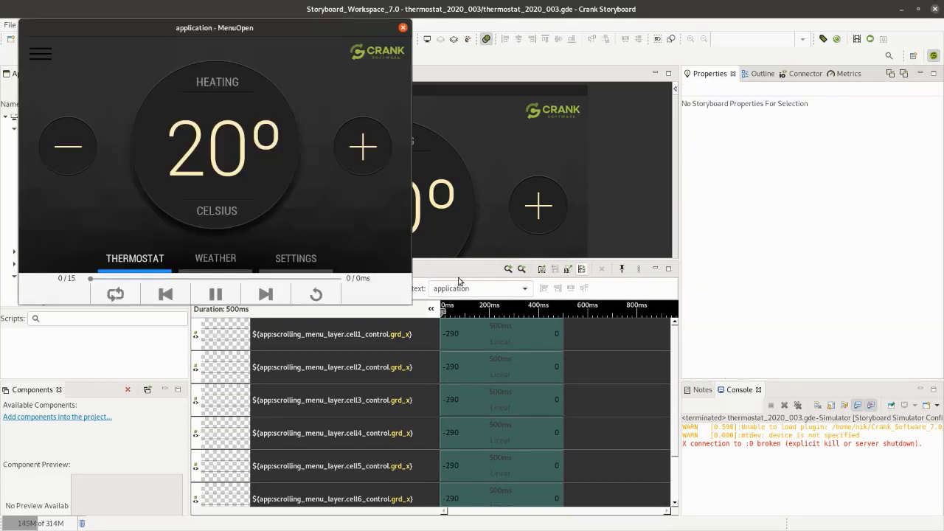
{"action": "left_click_drag", "start_coordinate": [341, 281], "coordinate": [92, 278]}
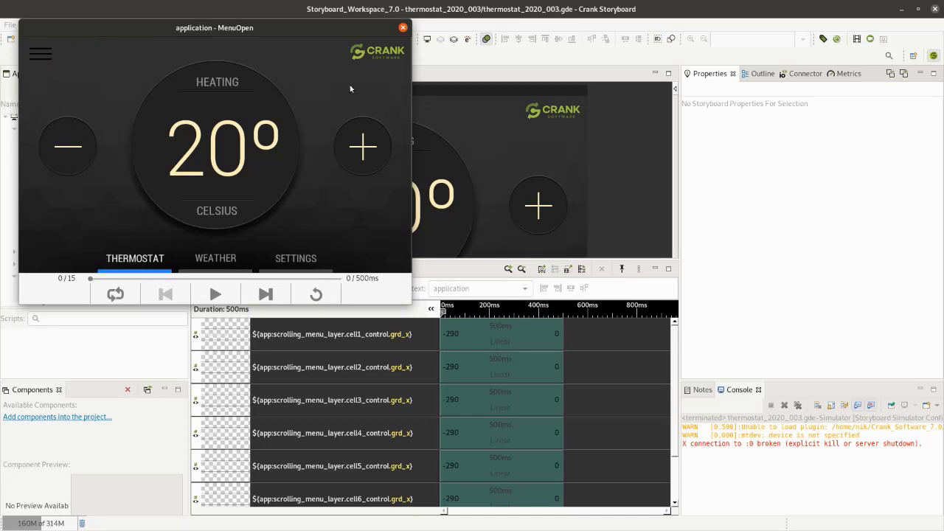
{"action": "left_click", "coordinate": [402, 28]}
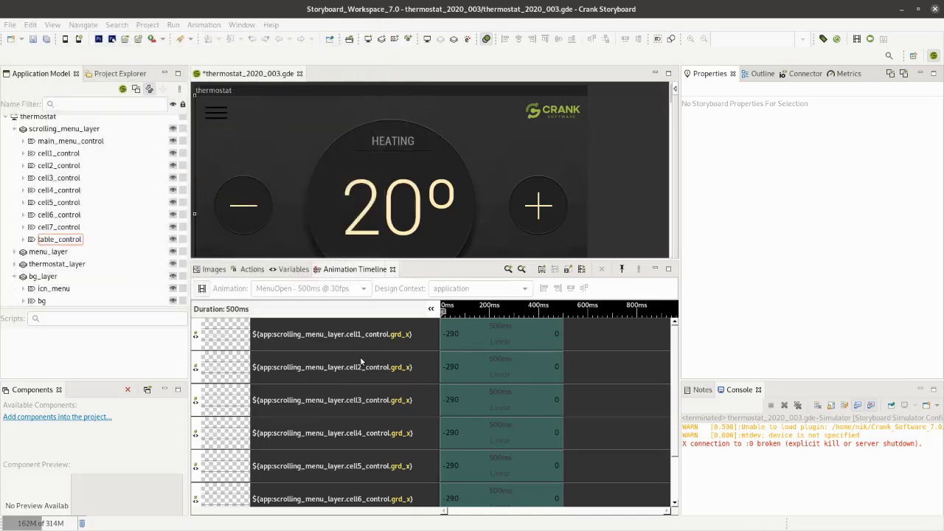
- Select the cell1 to cell7 animation steps in the MenuOpen timeline and shift them together to start at about 106 ms
{"action": "left_click", "coordinate": [463, 337]}
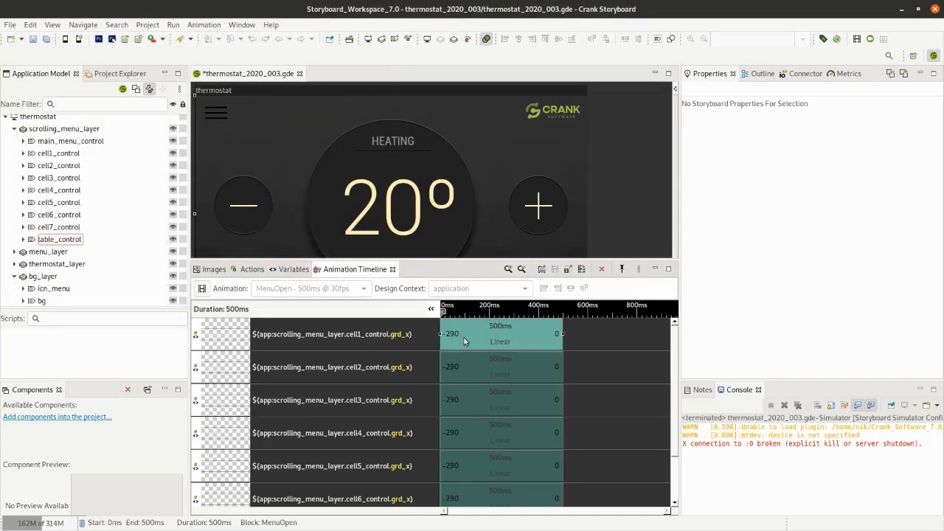
{"action": "left_click_drag", "start_coordinate": [471, 363], "coordinate": [473, 455]}
{"action": "scroll", "coordinate": [473, 455], "scroll_direction": "down", "scroll_amount": 3}
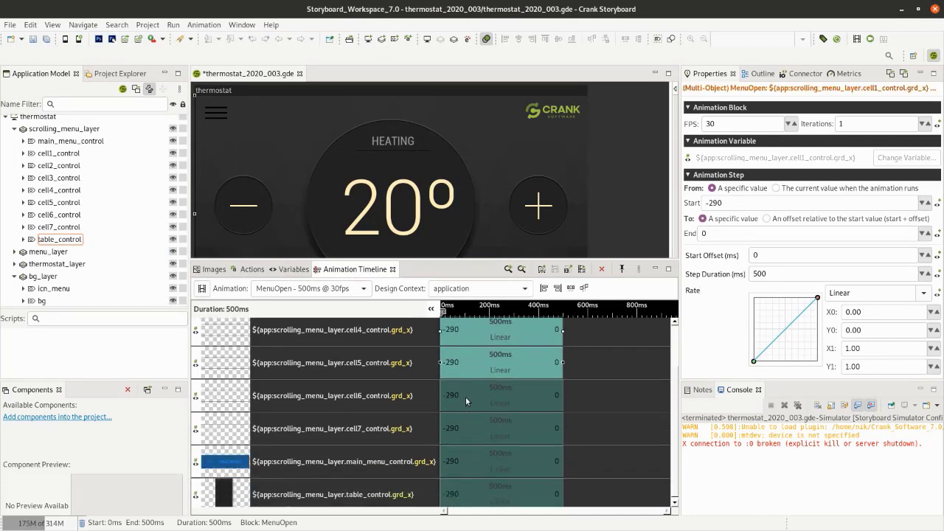
{"action": "left_click", "coordinate": [465, 397], "text": "ctrl"}
{"action": "left_click", "coordinate": [479, 433], "text": "ctrl"}
{"action": "scroll", "coordinate": [479, 433], "scroll_direction": "up", "scroll_amount": 3}
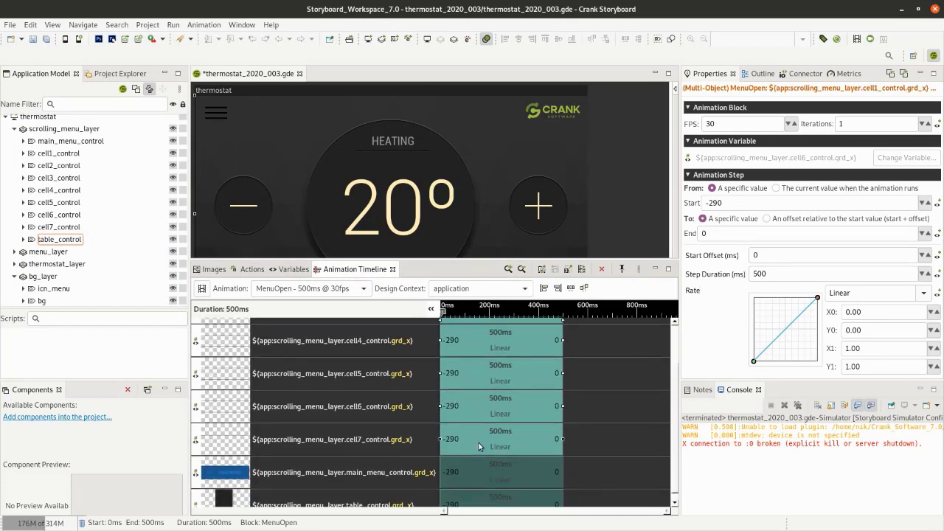
{"action": "left_click_drag", "start_coordinate": [461, 348], "coordinate": [483, 342]}
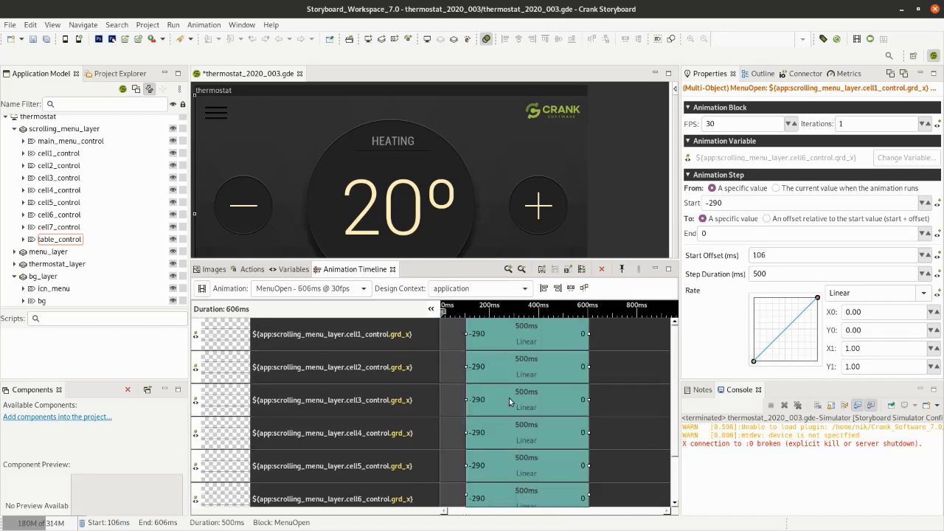
- Stagger the cell2 to cell5 animation steps at roughly 100 ms intervals, with cell5 starting at about 516 ms
{"action": "left_click_drag", "start_coordinate": [487, 371], "coordinate": [511, 374]}
{"action": "left_click", "coordinate": [513, 373], "text": "ctrl"}
{"action": "left_click_drag", "start_coordinate": [519, 409], "coordinate": [583, 468]}
{"action": "left_click", "coordinate": [545, 410], "text": "ctrl"}
{"action": "left_click", "coordinate": [559, 439], "text": "ctrl"}
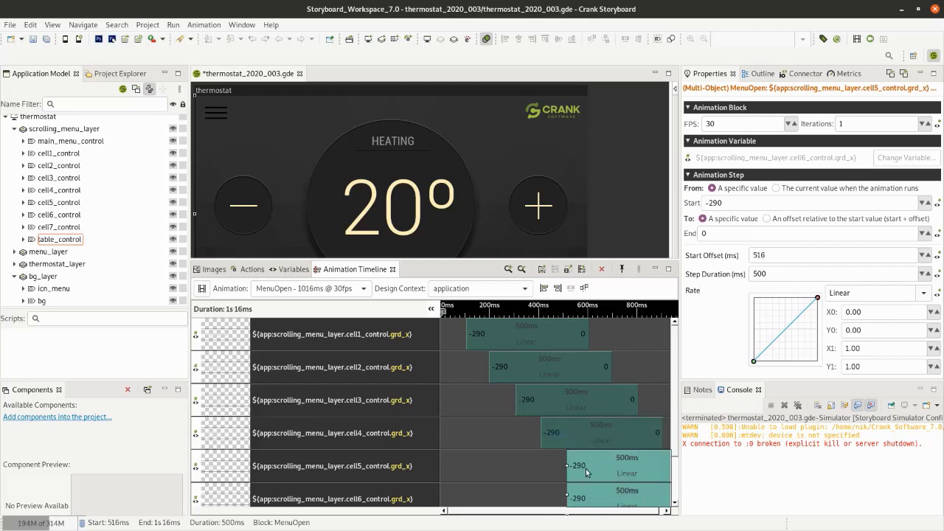
- Continue the stagger by delaying the cell6 step by roughly 110 ms after cell5 and starting the cell7 step at about 738 ms
{"action": "left_click", "coordinate": [584, 467], "text": "ctrl"}
{"action": "scroll", "coordinate": [503, 441], "scroll_direction": "down", "scroll_amount": 1}
{"action": "scroll", "coordinate": [503, 438], "scroll_direction": "down", "scroll_amount": 1}
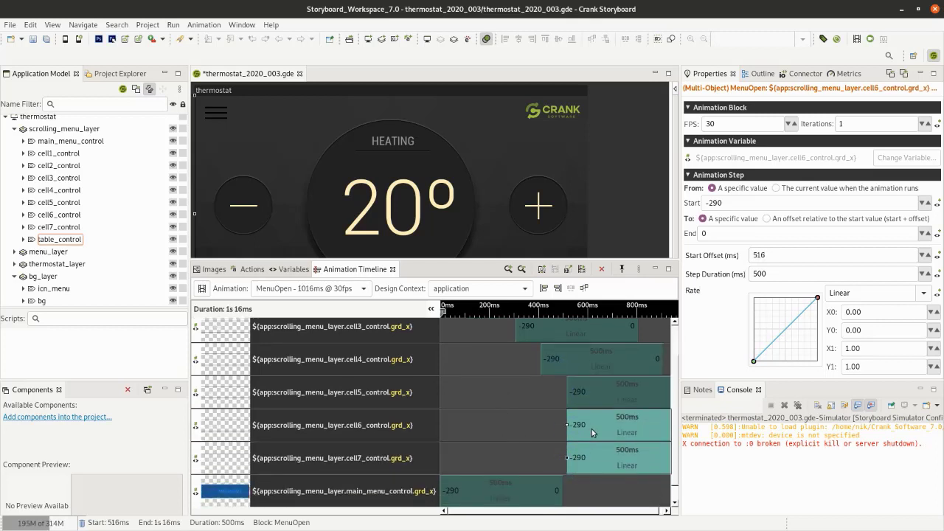
{"action": "left_click_drag", "start_coordinate": [591, 428], "coordinate": [636, 457]}
{"action": "left_click", "coordinate": [606, 465]}
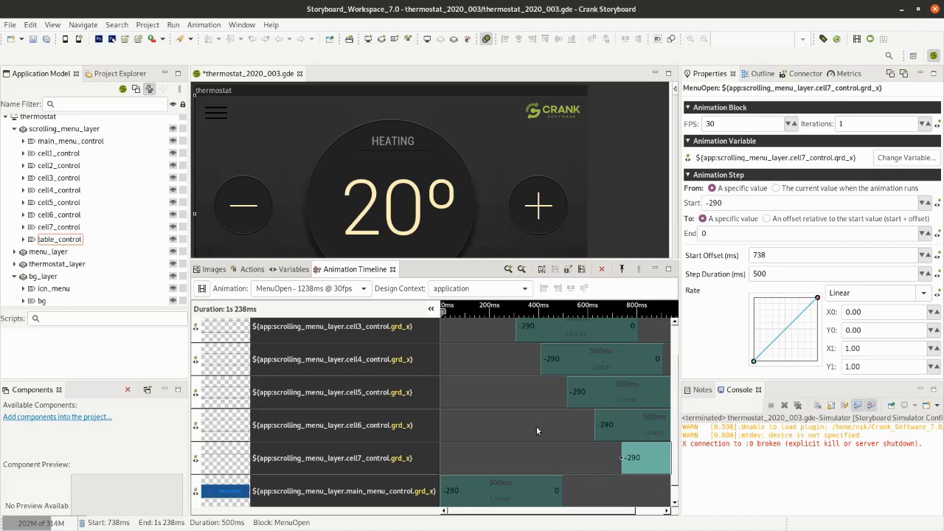
- Preview MenuOpen by scrubbing it partway back, close the preview, and return to the animation list in a smaller timeline area
{"action": "scroll", "coordinate": [483, 427], "scroll_direction": "up", "scroll_amount": 3}
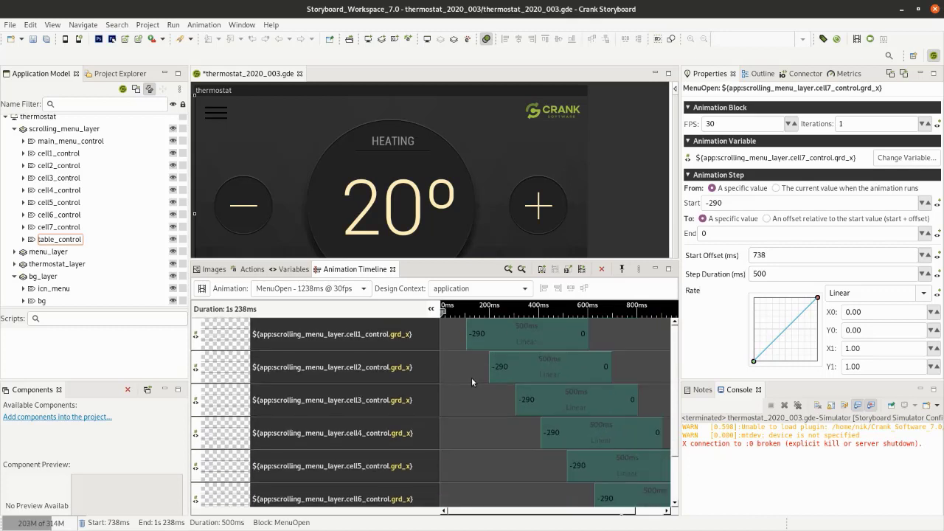
{"action": "left_click", "coordinate": [582, 269]}
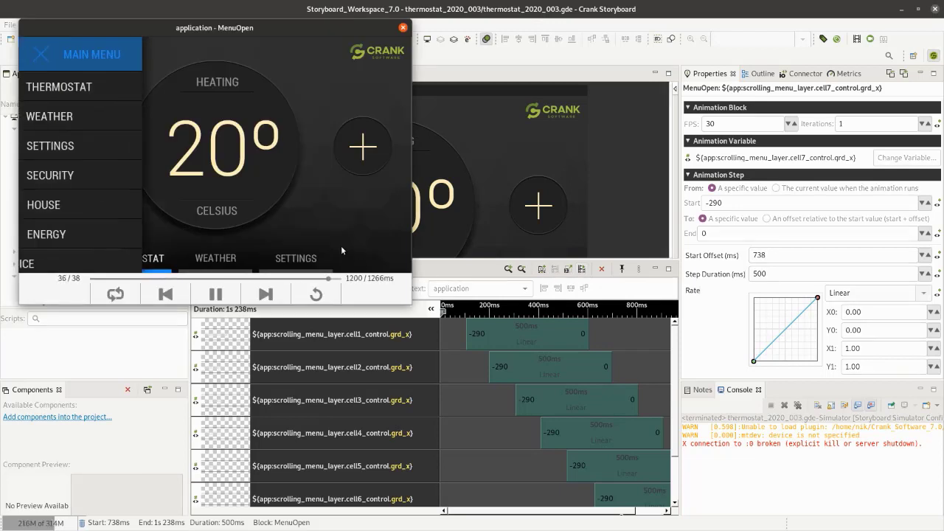
{"action": "left_click_drag", "start_coordinate": [344, 282], "coordinate": [264, 279]}
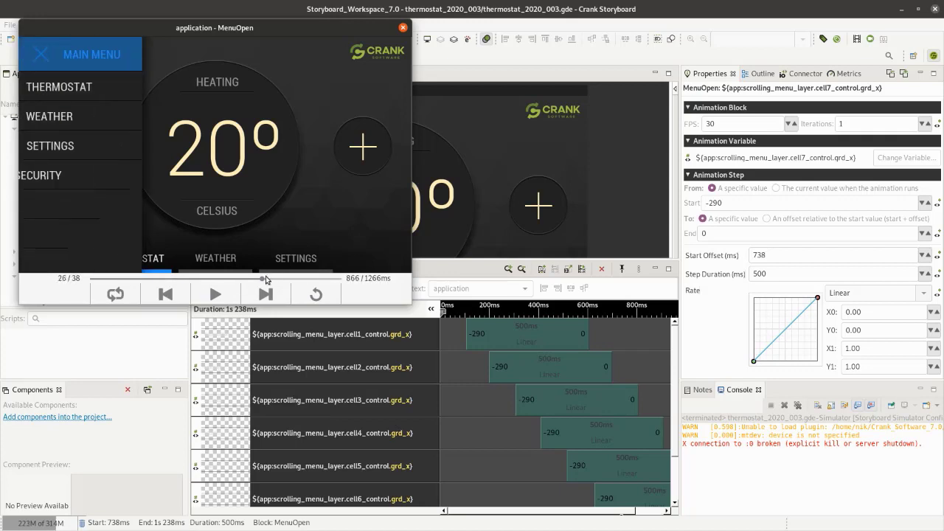
{"action": "left_click", "coordinate": [402, 27]}
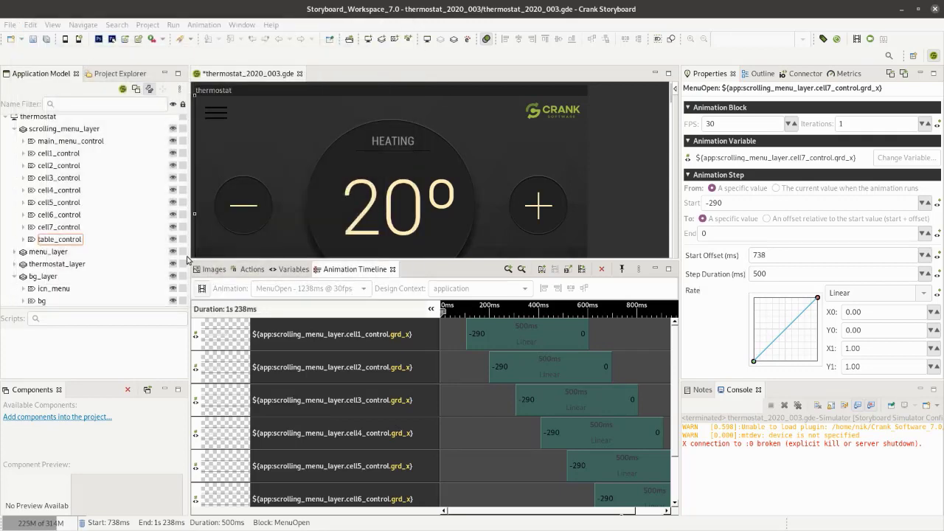
{"action": "left_click_drag", "start_coordinate": [413, 270], "coordinate": [413, 348]}
{"action": "left_click", "coordinate": [202, 374]}
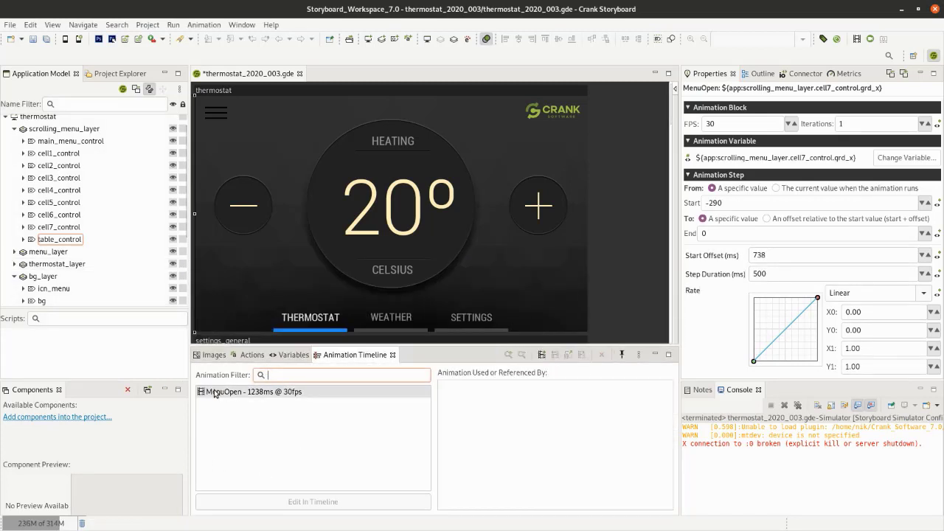
- Add a touch-triggered Animation action to the icn_menu control that runs MenuOpen
{"action": "left_click", "coordinate": [215, 115]}
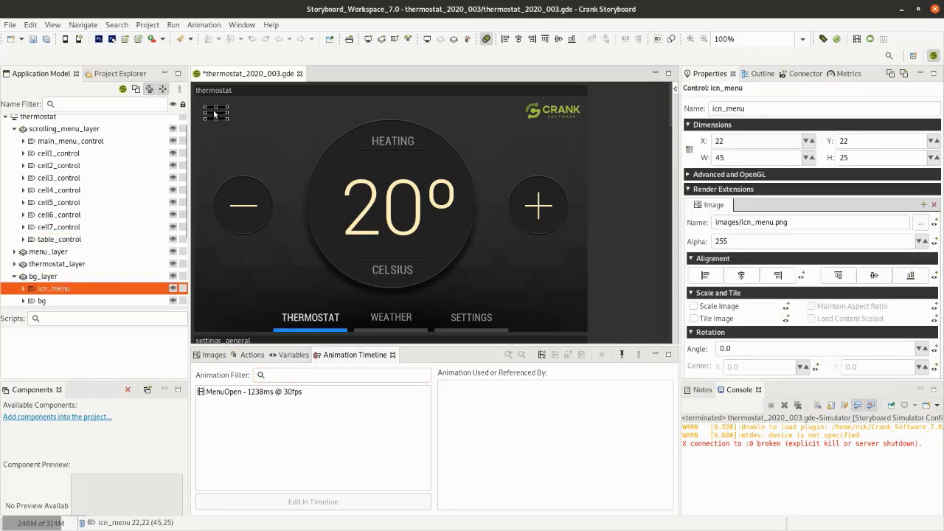
{"action": "right_click", "coordinate": [214, 115]}
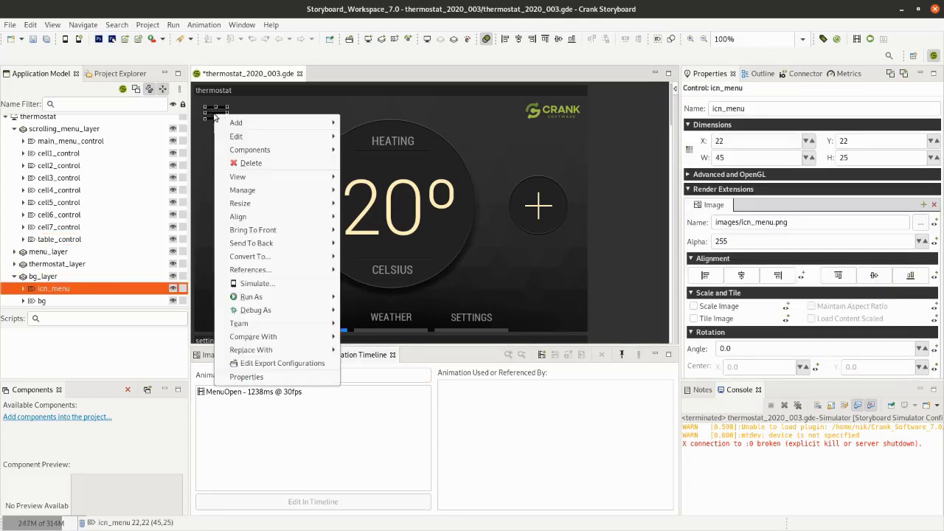
{"action": "mouse_move", "coordinate": [259, 125]}
{"action": "left_click", "coordinate": [410, 124]}
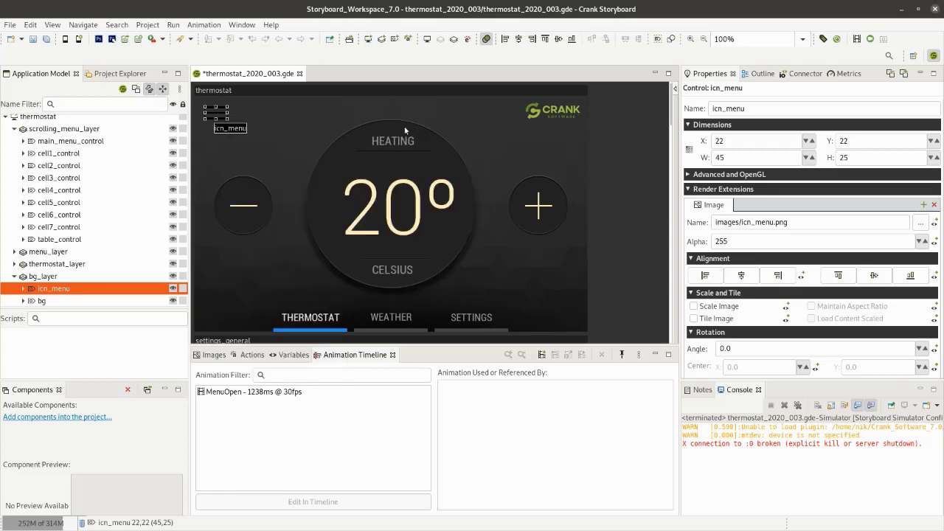
{"action": "left_click", "coordinate": [216, 171]}
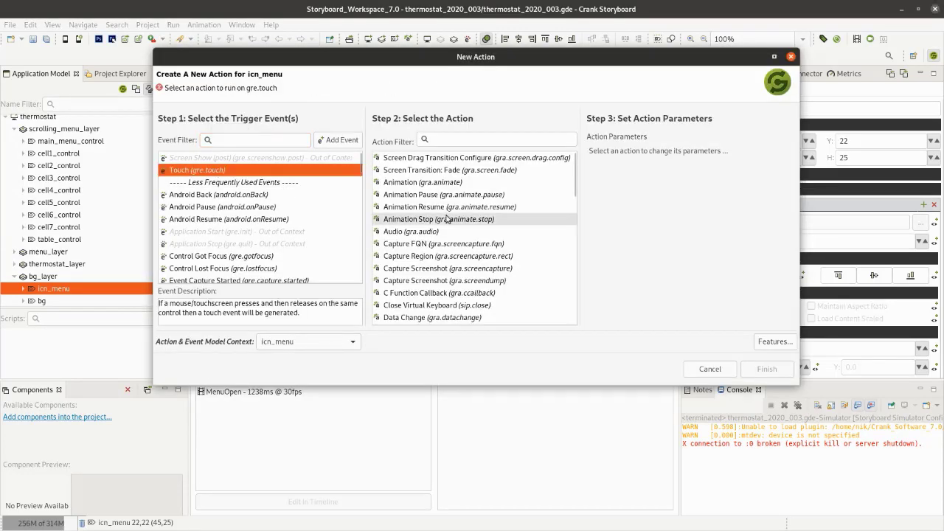
{"action": "left_click", "coordinate": [437, 182]}
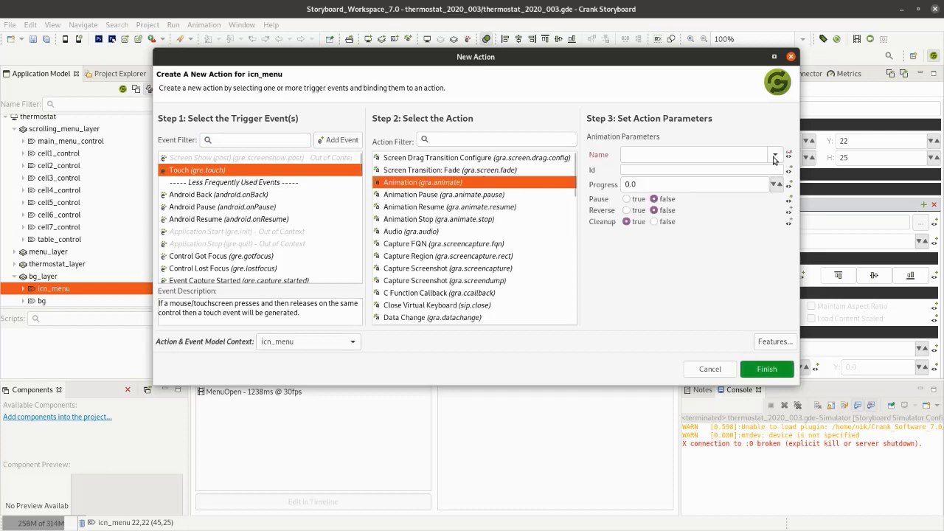
{"action": "left_click", "coordinate": [775, 157]}
{"action": "left_click", "coordinate": [642, 171]}
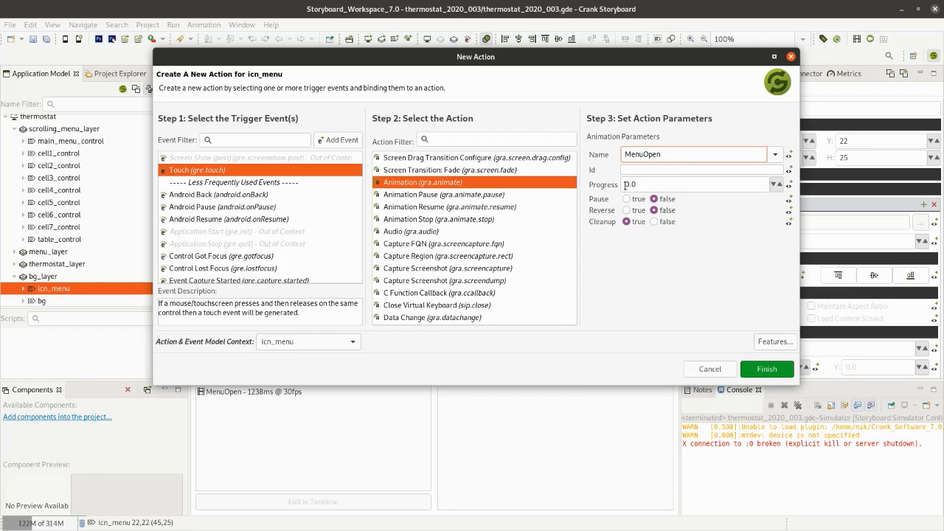
{"action": "left_click", "coordinate": [766, 369]}
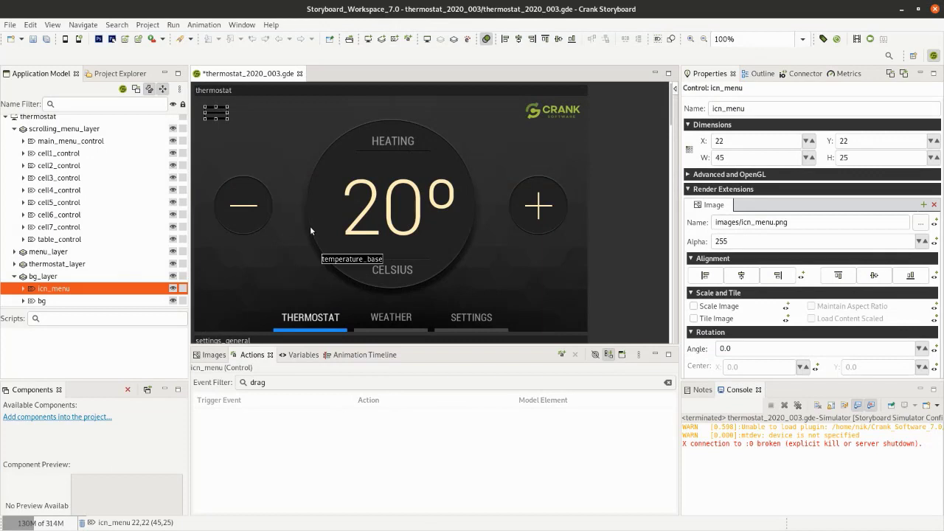
- Begin a new action for main_menu_control with Touch as its trigger and Animation as its action type
{"action": "left_click", "coordinate": [93, 143]}
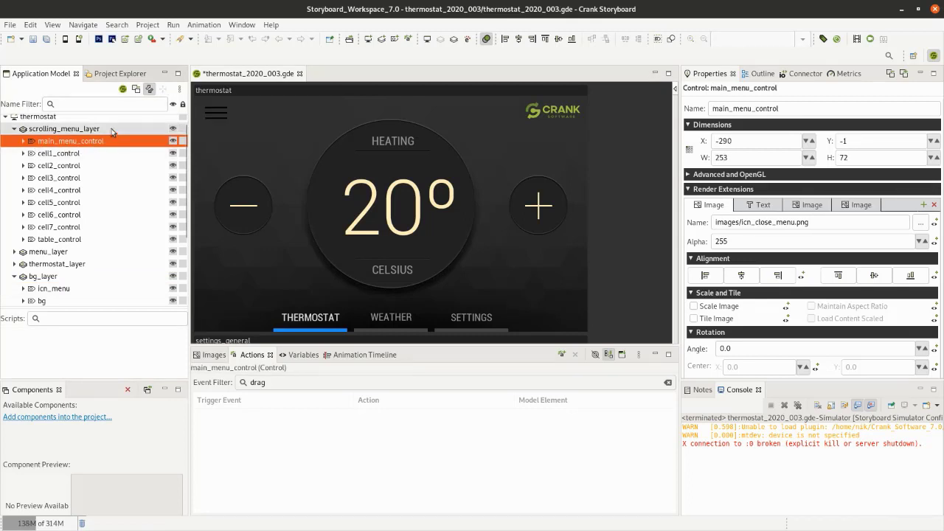
{"action": "right_click", "coordinate": [66, 144]}
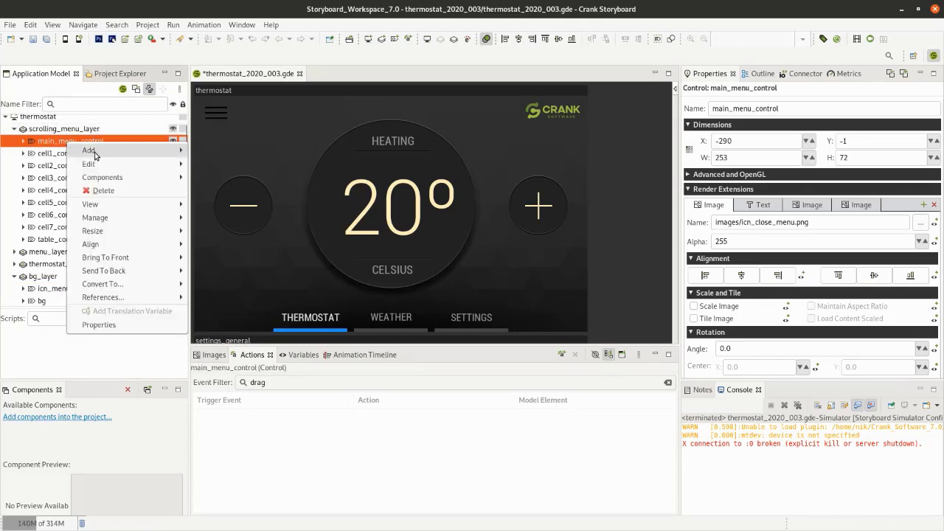
{"action": "mouse_move", "coordinate": [95, 152]}
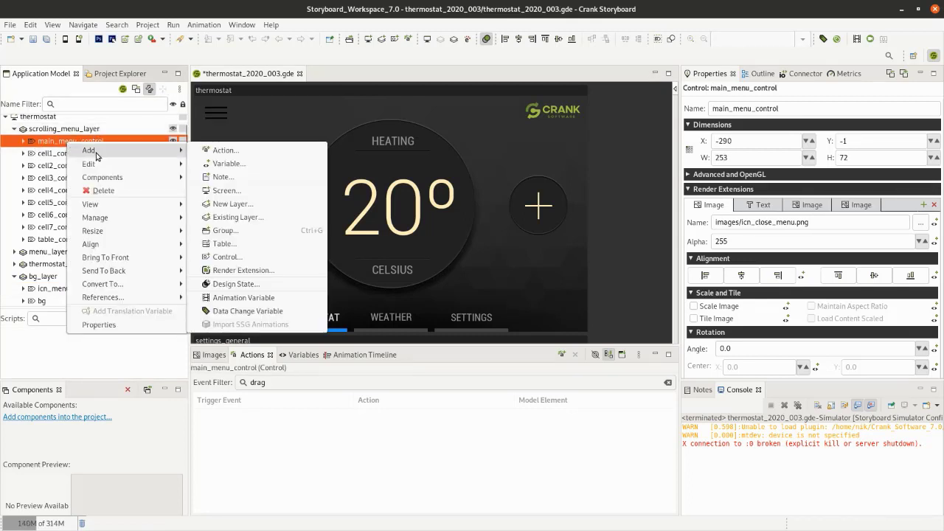
{"action": "left_click", "coordinate": [234, 155]}
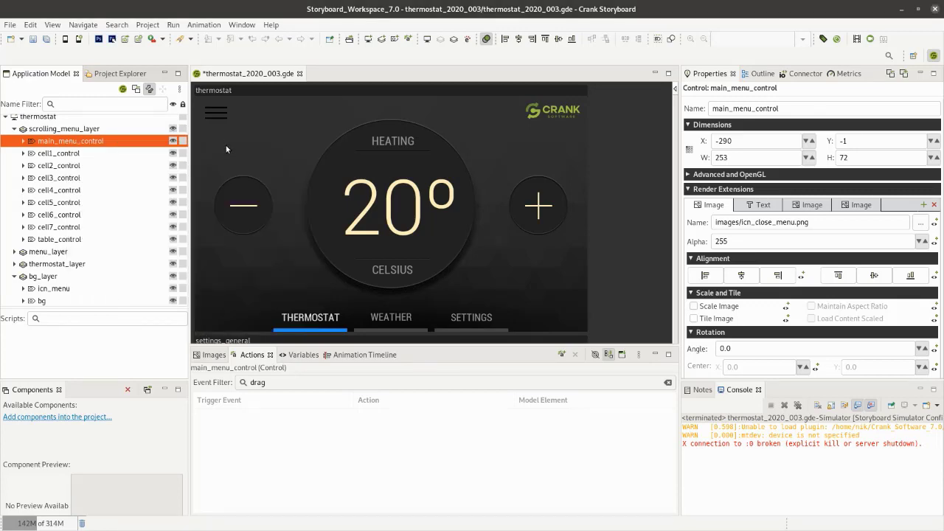
{"action": "left_click", "coordinate": [236, 170]}
{"action": "left_click", "coordinate": [402, 159]}
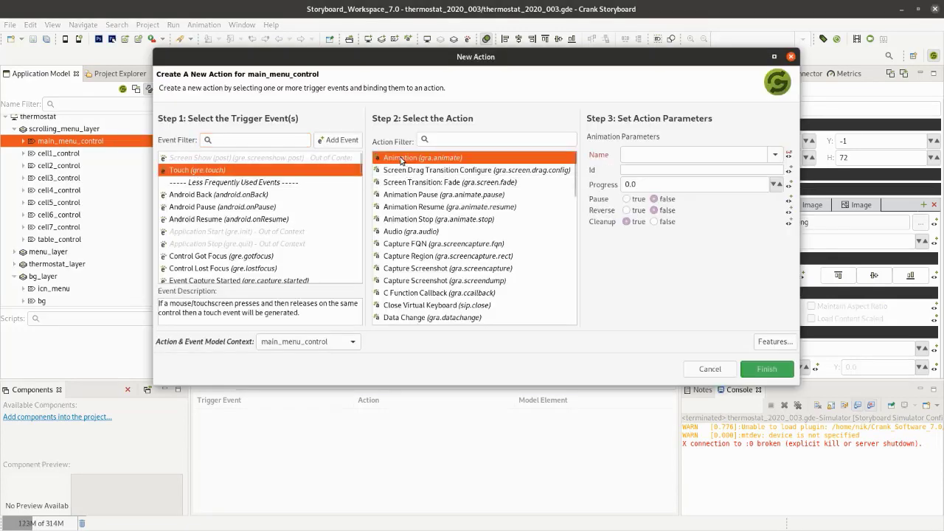
- Set the action to run MenuOpen with Reverse true and Progress 1, create it, and select it in the actions list
{"action": "left_click", "coordinate": [775, 154]}
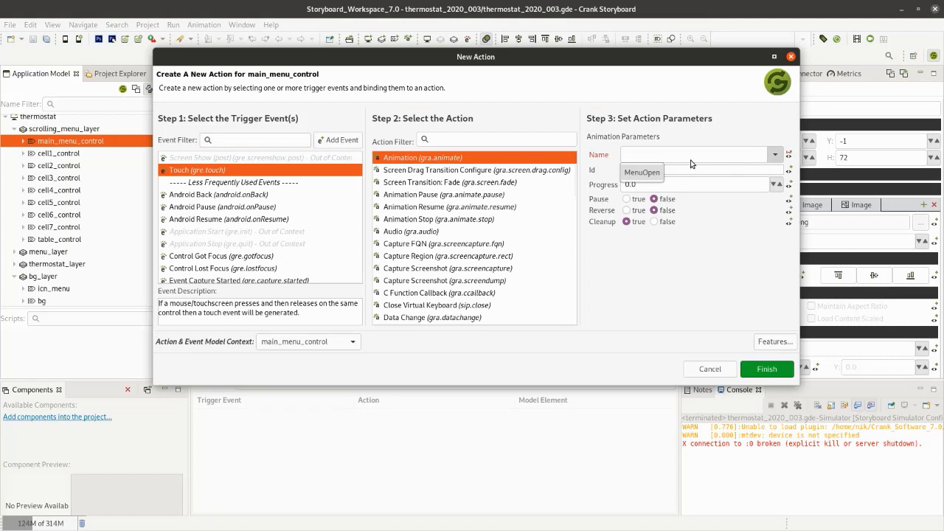
{"action": "left_click", "coordinate": [641, 173]}
{"action": "left_click", "coordinate": [627, 210]}
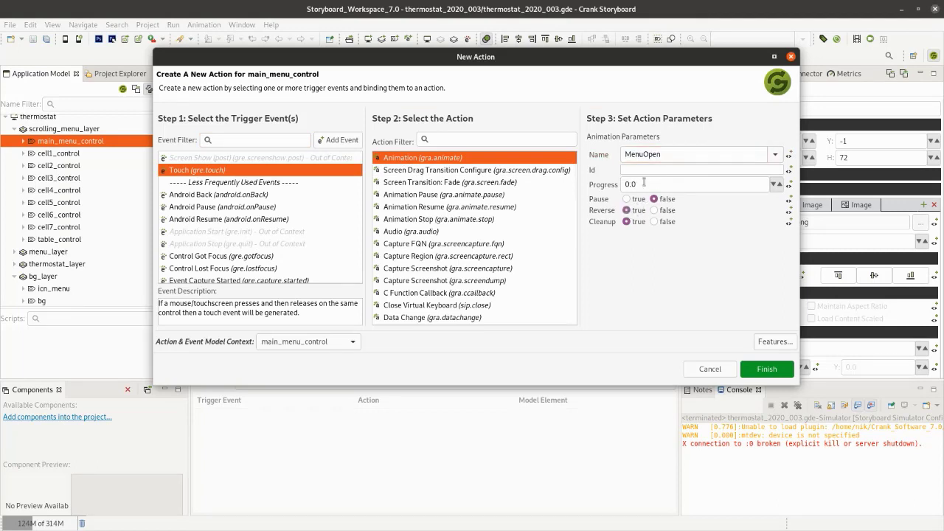
{"action": "left_click_drag", "start_coordinate": [648, 184], "coordinate": [609, 184]}
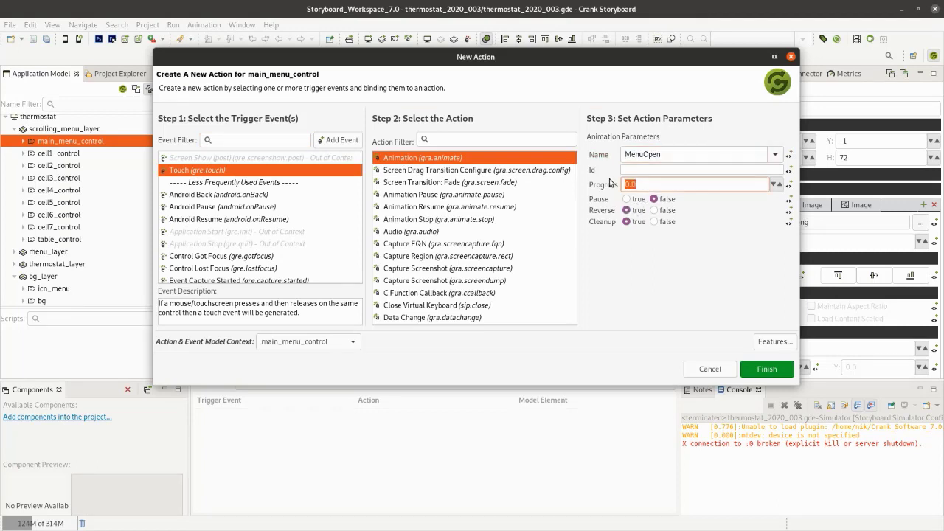
{"action": "type", "text": "1"}
{"action": "key", "text": "Return"}
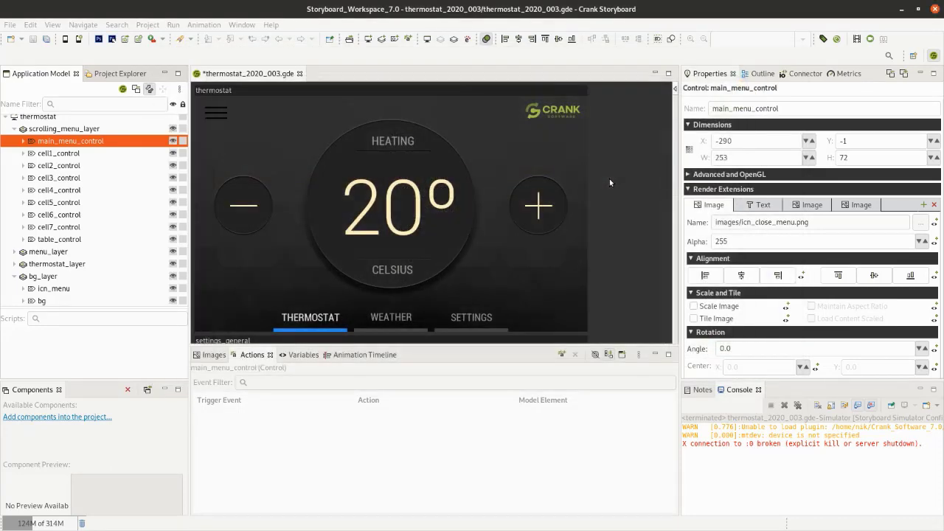
{"action": "left_click", "coordinate": [391, 417]}
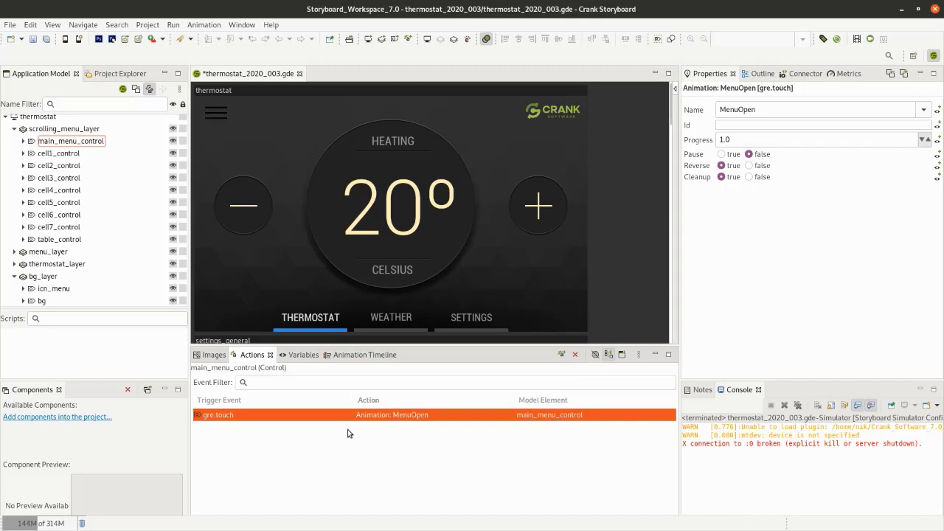
- Save the project and run it in the simulator, testing the main menu by opening, closing, and reopening it
{"action": "key", "text": "ctrl+s"}
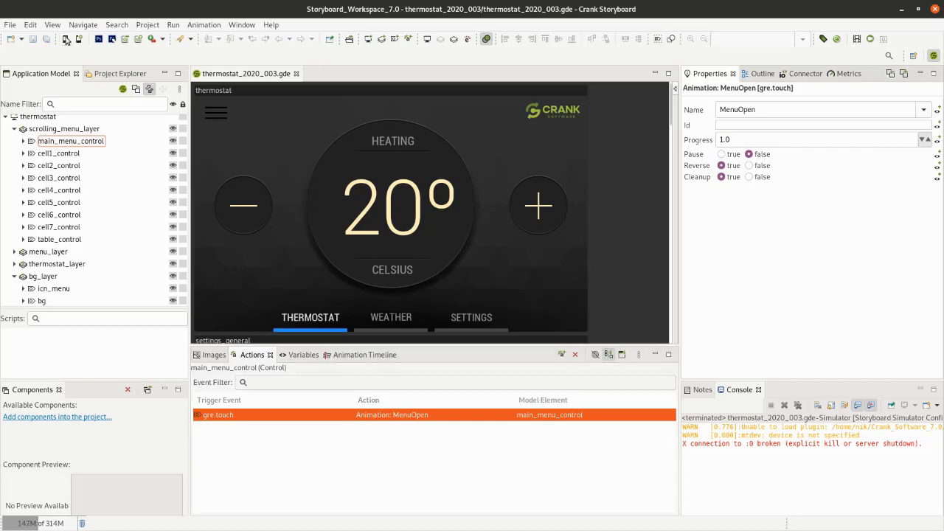
{"action": "left_click", "coordinate": [65, 39]}
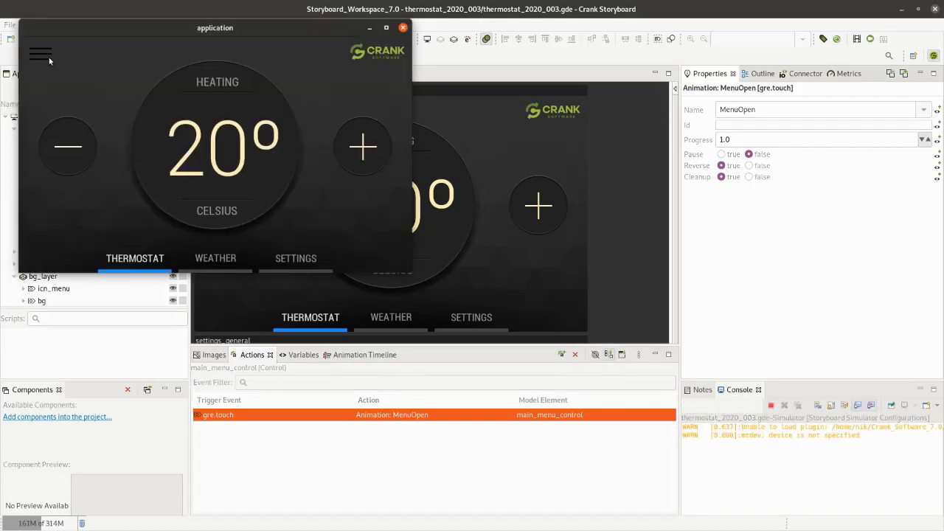
{"action": "left_click", "coordinate": [50, 61]}
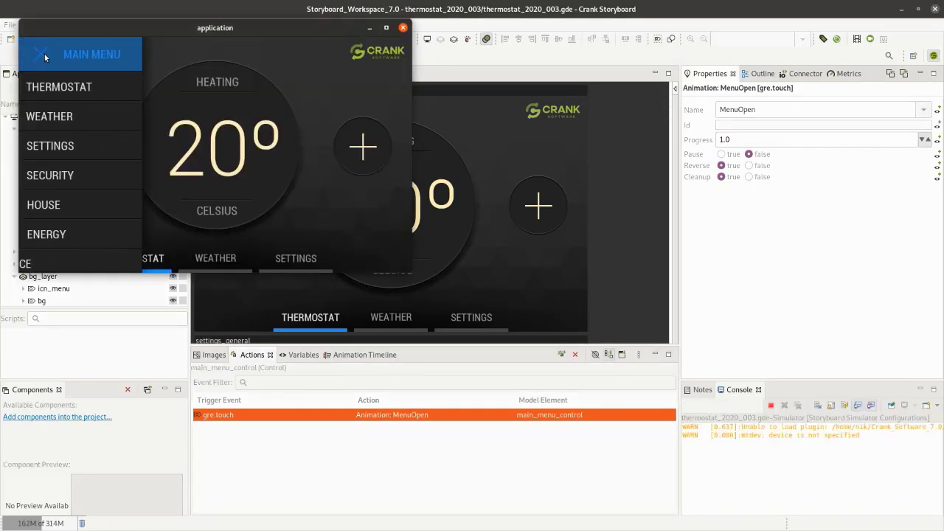
{"action": "left_click", "coordinate": [44, 57]}
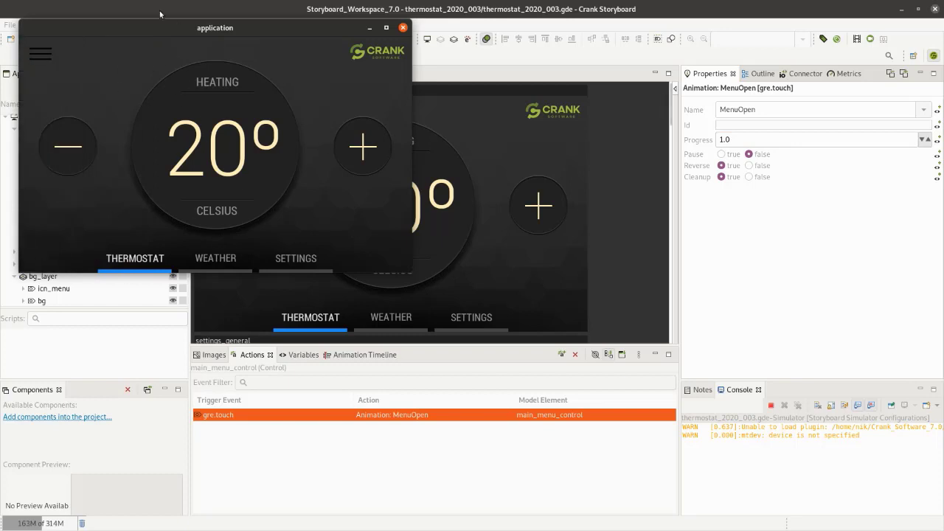
{"action": "left_click_drag", "start_coordinate": [161, 29], "coordinate": [441, 127]}
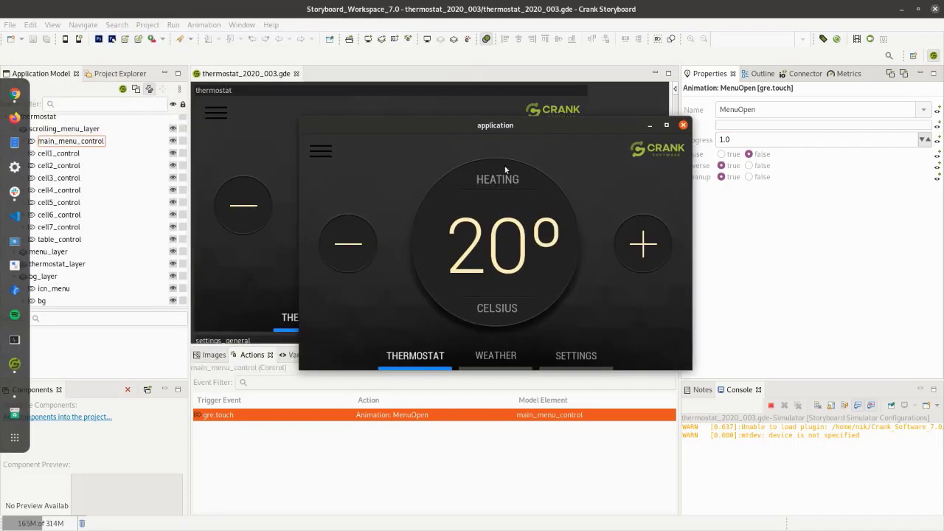
{"action": "left_click", "coordinate": [321, 152]}
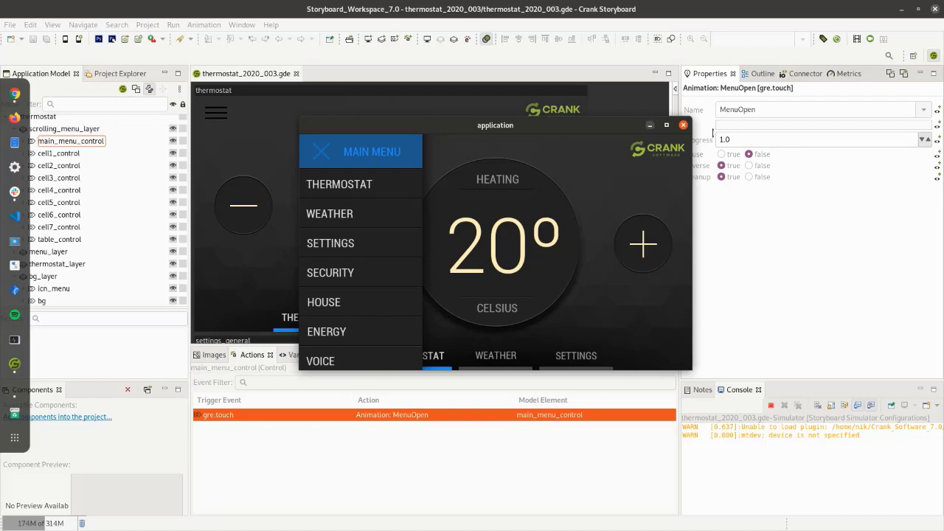
- Close the simulator, then enable scrolling with vertical content wrapping on scrolling_menu_layer
{"action": "left_click", "coordinate": [683, 126]}
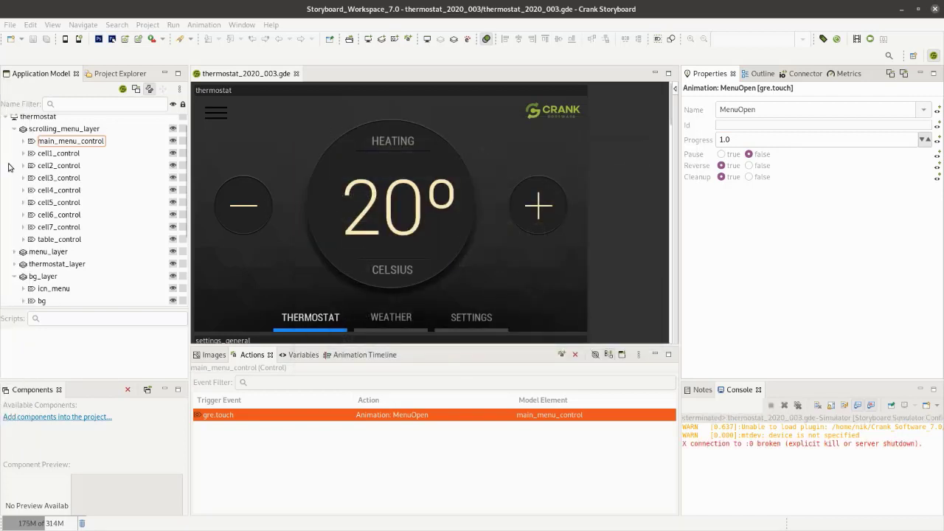
{"action": "left_click", "coordinate": [58, 130]}
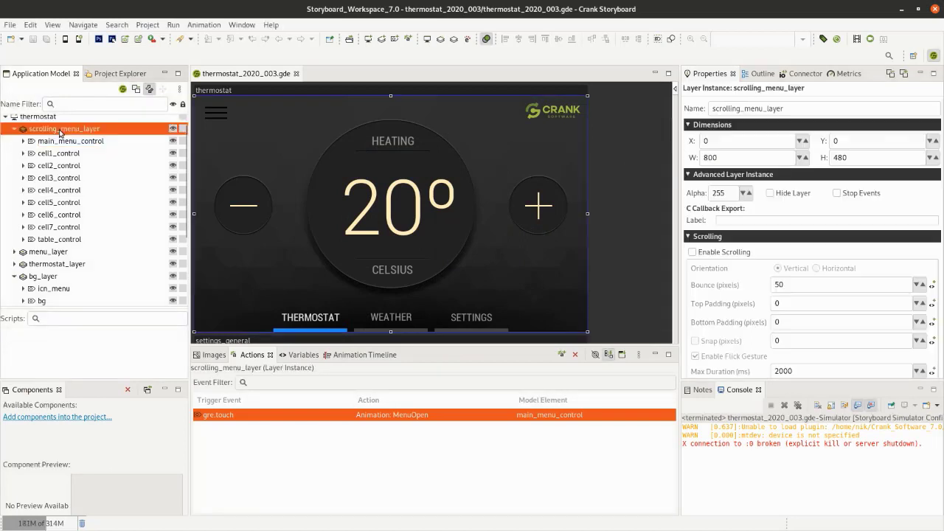
{"action": "left_click", "coordinate": [717, 252]}
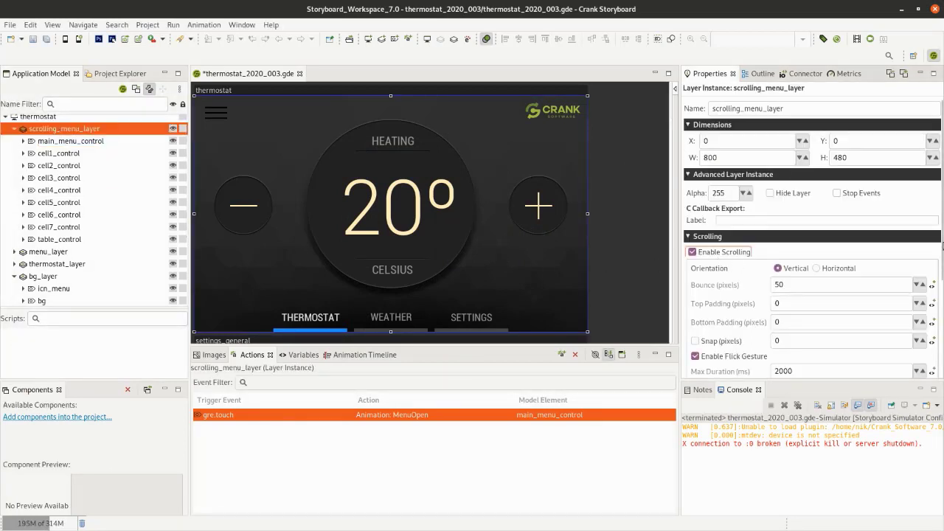
{"action": "left_click_drag", "start_coordinate": [939, 223], "coordinate": [939, 311]}
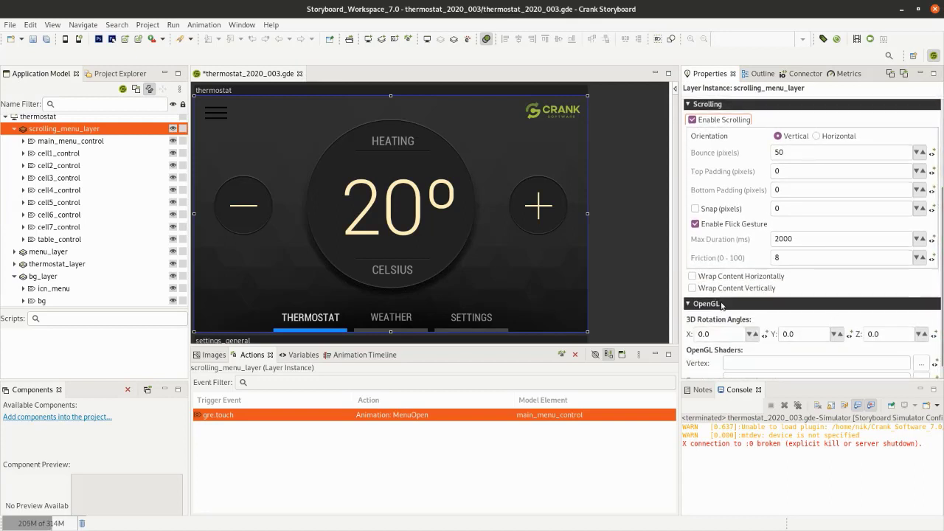
{"action": "left_click", "coordinate": [714, 289]}
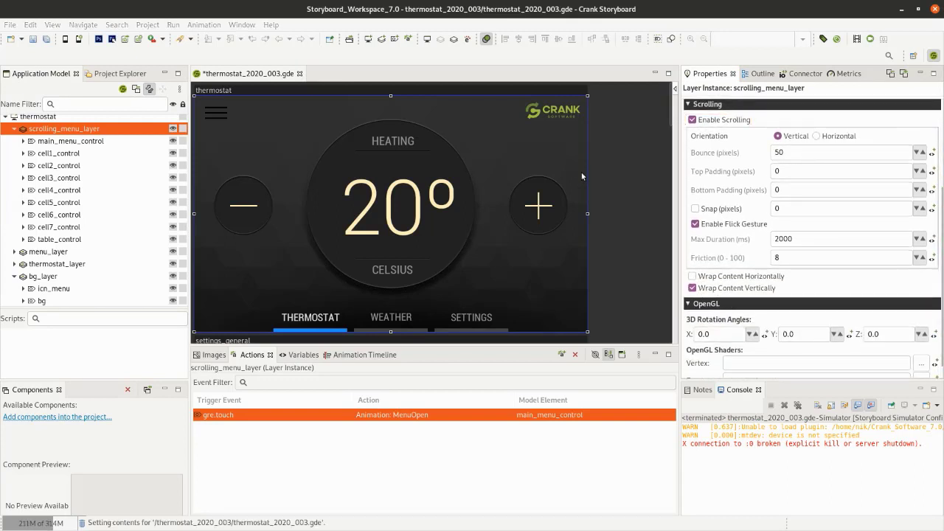
- Save the project, run it in the simulator, and open the main menu to test scrolling its items up and down
{"action": "key", "text": "ctrl+s"}
{"action": "left_click", "coordinate": [65, 39]}
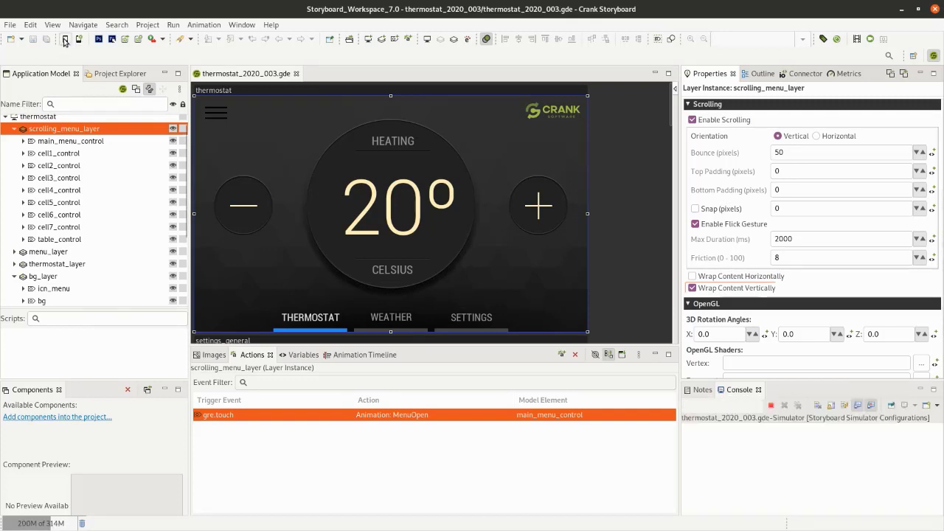
{"action": "left_click", "coordinate": [49, 58]}
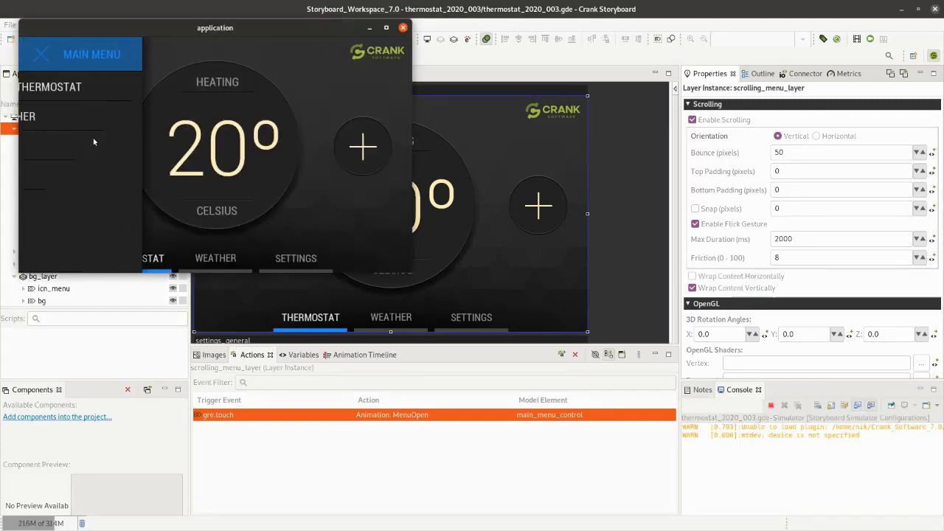
{"action": "left_click_drag", "start_coordinate": [80, 246], "coordinate": [76, 114]}
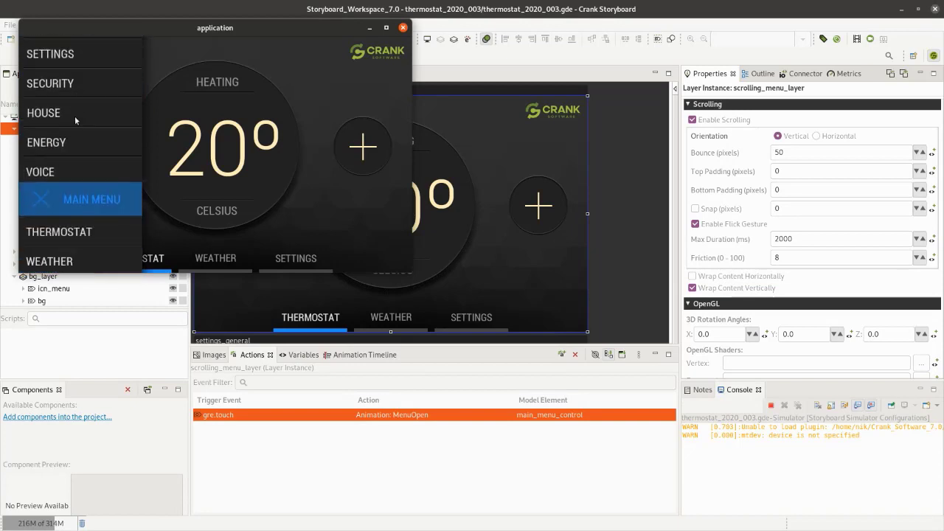
{"action": "left_click_drag", "start_coordinate": [73, 237], "coordinate": [73, 140]}
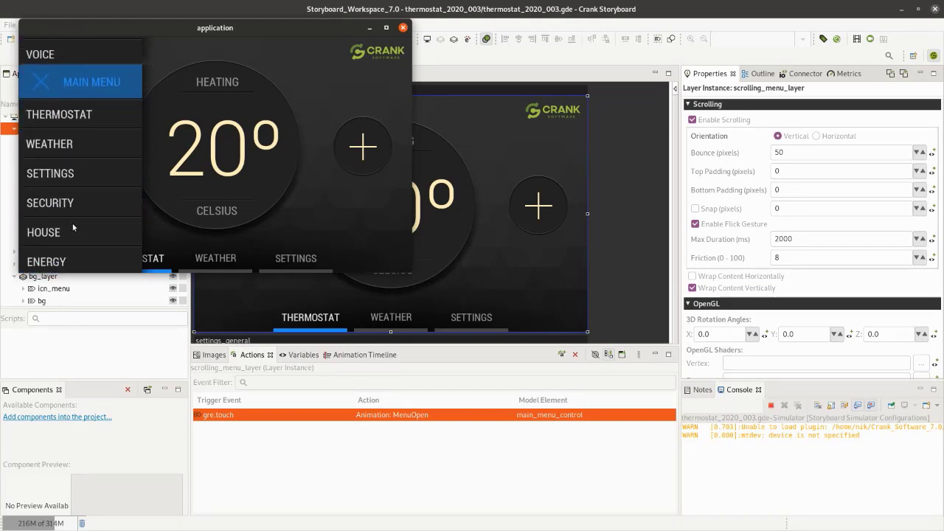
{"action": "left_click_drag", "start_coordinate": [74, 99], "coordinate": [81, 265]}
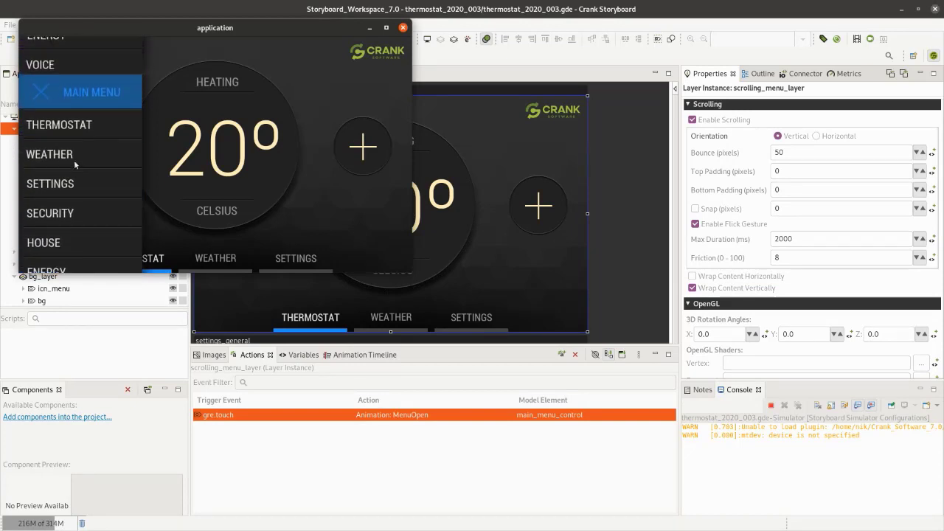
- Close and reopen the simulated main menu, scroll its header back to the top, and close the menu again
{"action": "left_click", "coordinate": [48, 103]}
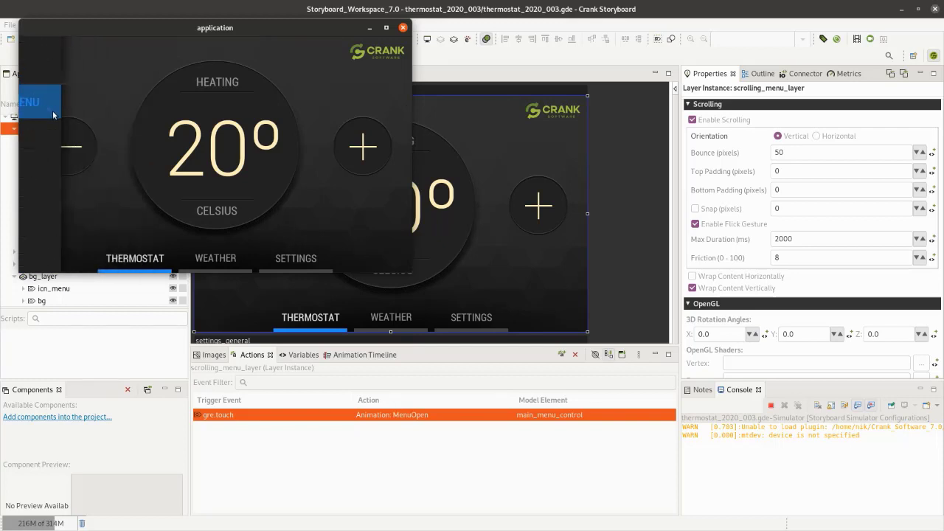
{"action": "left_click", "coordinate": [38, 54]}
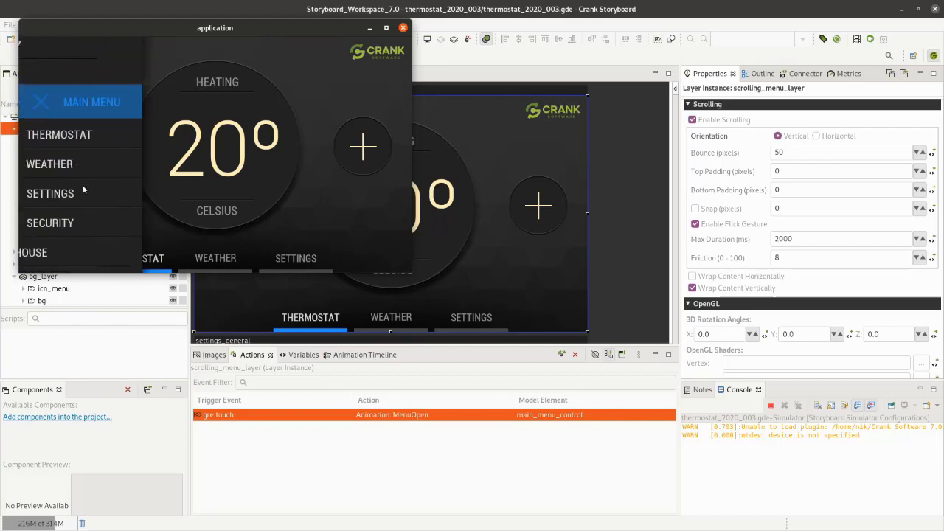
{"action": "left_click_drag", "start_coordinate": [74, 233], "coordinate": [72, 183]}
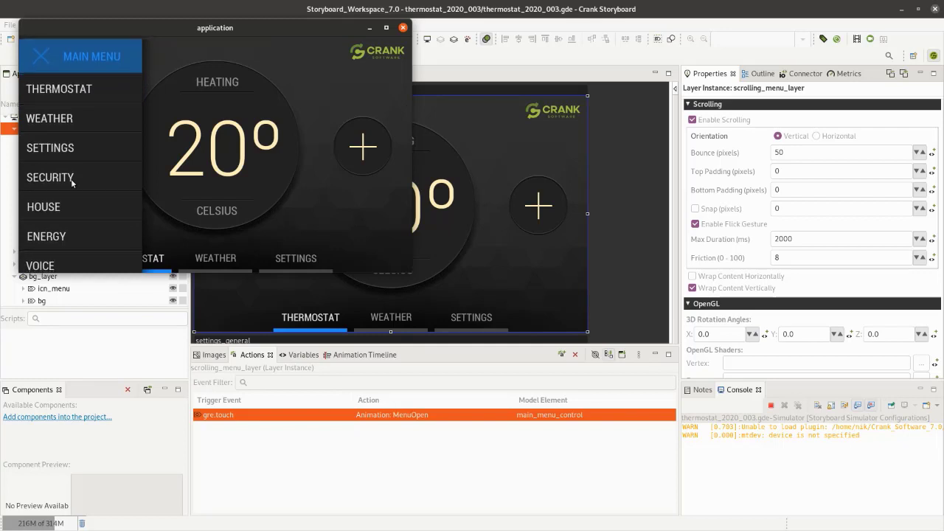
{"action": "left_click", "coordinate": [92, 58]}
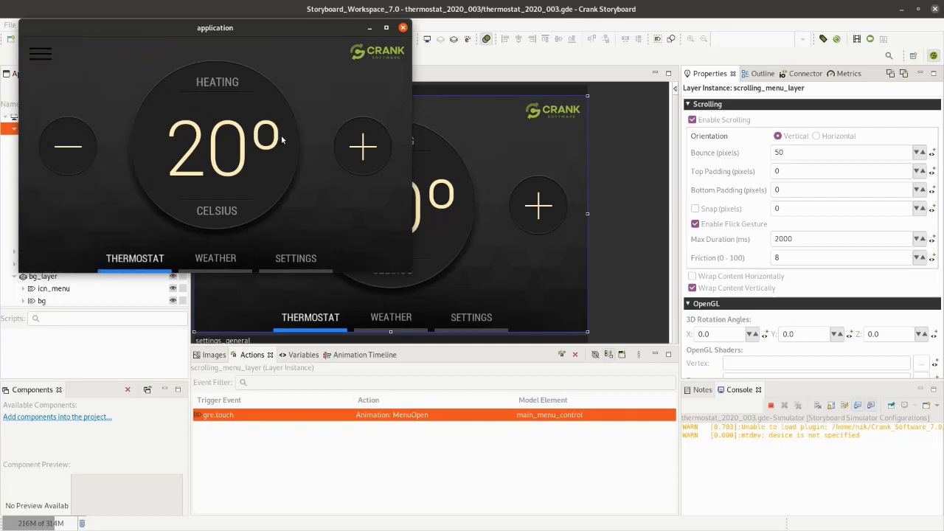